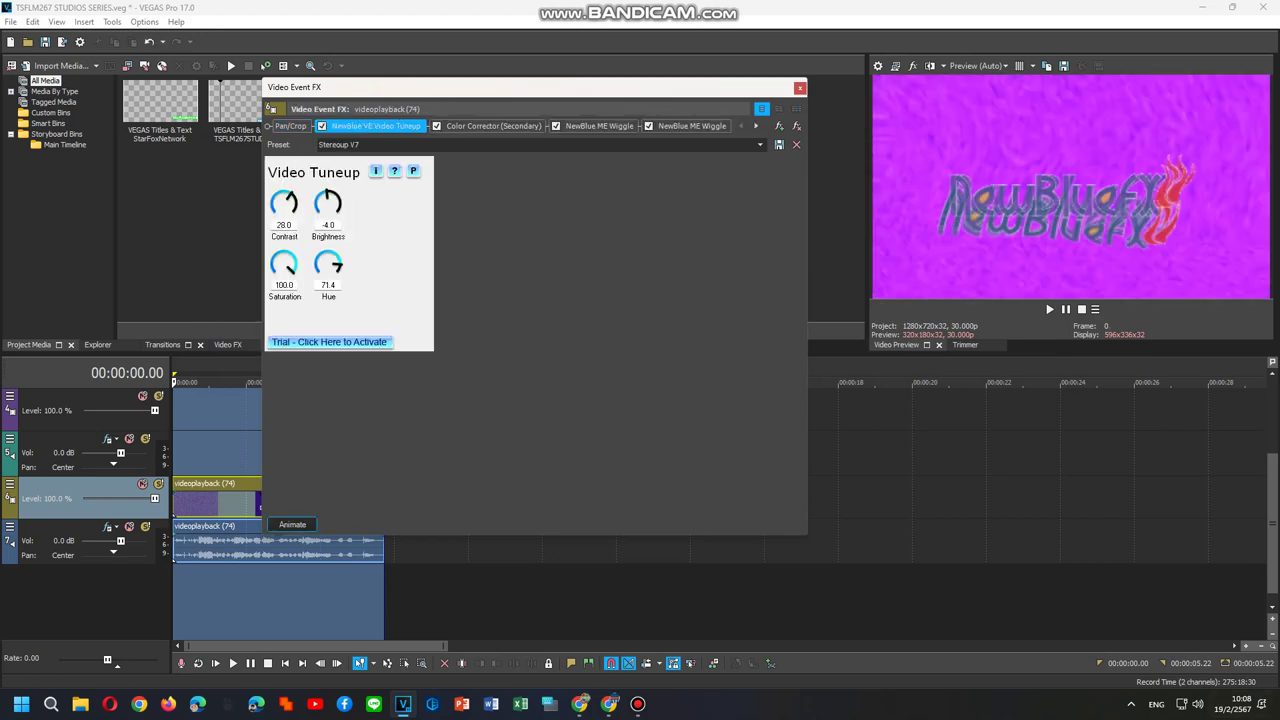
Step the timeline cursor to 00:00:02.26 to examine that frame of the videoplayback (74) clip.
{"action": "left_click", "coordinate": [272, 598]}
{"action": "key", "text": "Right"}
{"action": "key", "text": "Right"}
{"action": "key", "text": "Right"}
{"action": "key", "text": "Right"}
{"action": "key", "text": "Right"}
{"action": "key", "text": "Right"}
{"action": "key", "text": "Right"}
{"action": "key", "text": "Right"}
{"action": "key", "text": "Right"}
{"action": "key", "text": "Right"}
{"action": "key", "text": "Right"}
{"action": "key", "text": "Right"}
{"action": "key", "text": "Right"}
{"action": "key", "text": "Right"}
{"action": "key", "text": "Right"}
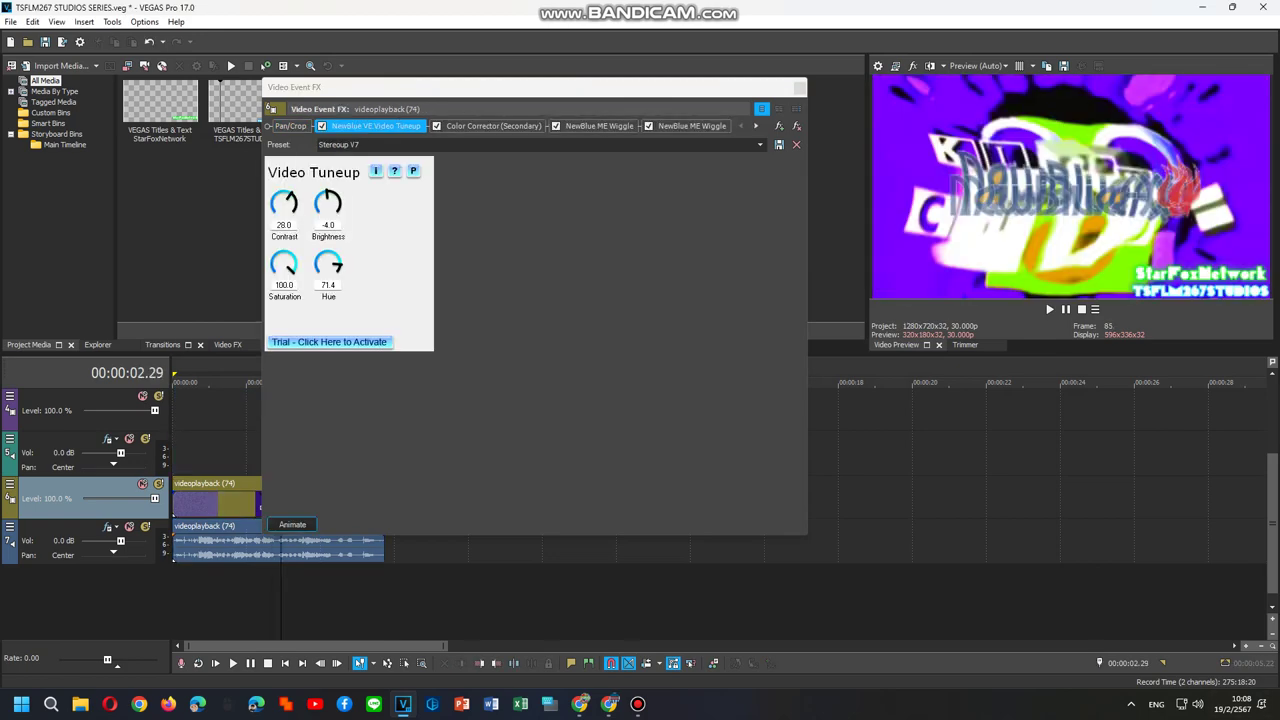
{"action": "key", "text": "Left"}
{"action": "key", "text": "Left"}
{"action": "key", "text": "Left"}
{"action": "key", "text": "Left"}
{"action": "key", "text": "Left"}
{"action": "key", "text": "Left"}
{"action": "key", "text": "Left"}
{"action": "key", "text": "Left"}
{"action": "key", "text": "Left"}
{"action": "key", "text": "Left"}
{"action": "key", "text": "Right"}
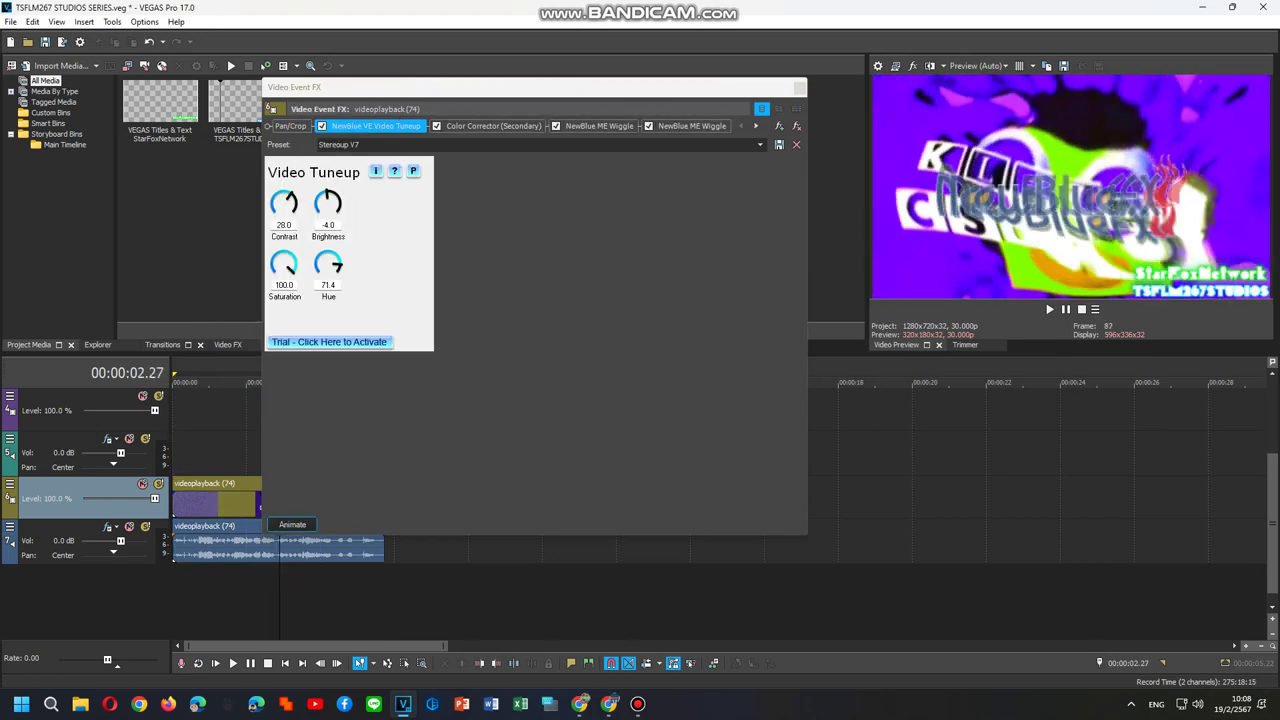
{"action": "key", "text": "Left"}
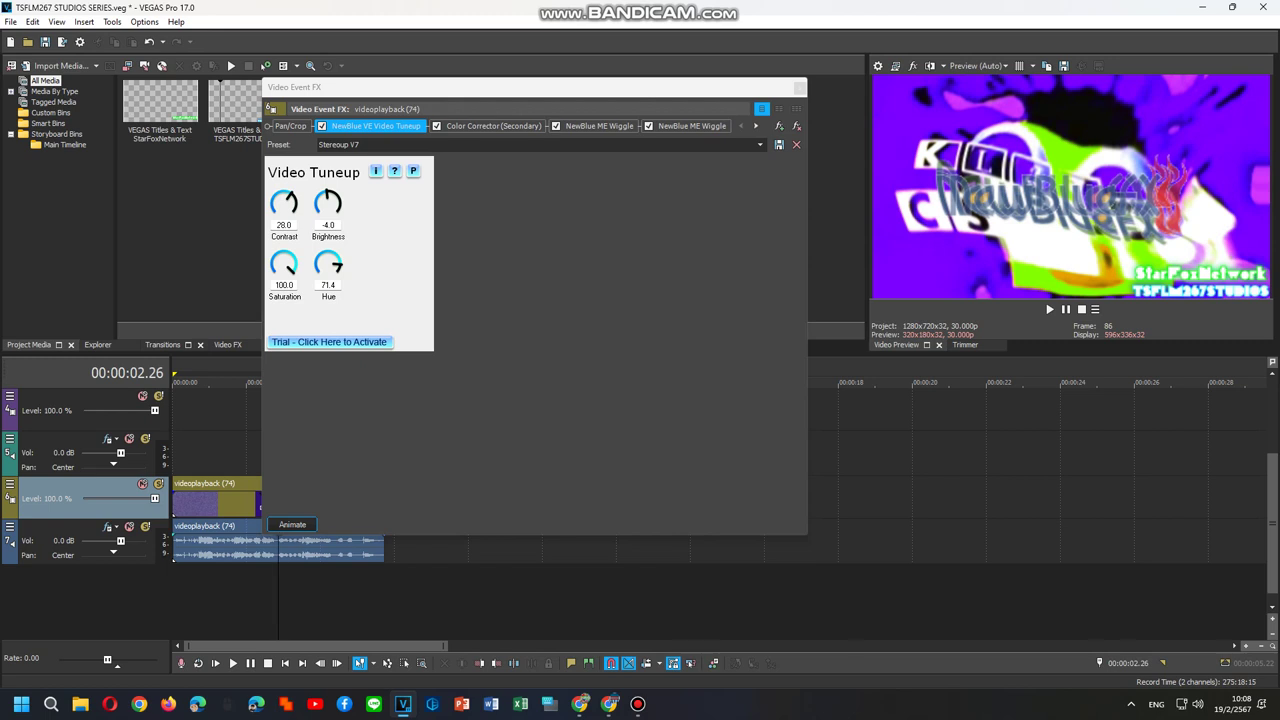
Apply the Trackup V1 preset to the NewBlue VE Video Tuneup effect and open the Color Corrector (Secondary) settings.
{"action": "left_click", "coordinate": [760, 144]}
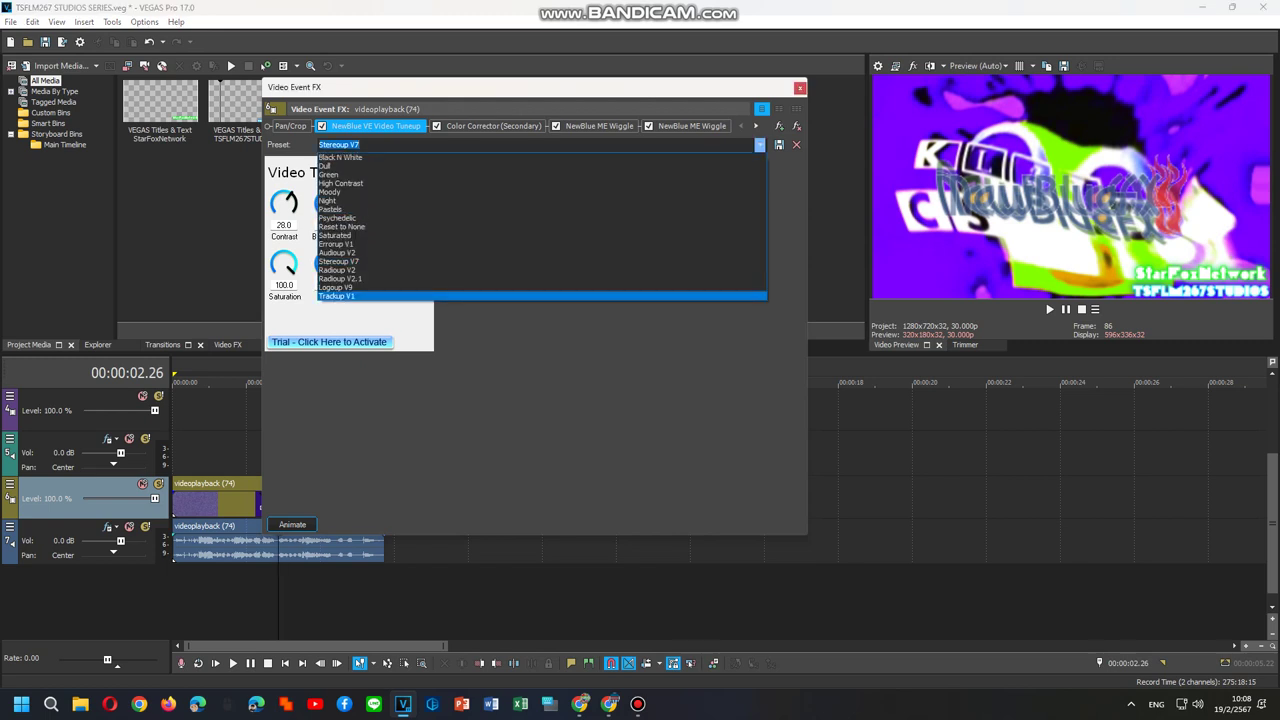
{"action": "left_click", "coordinate": [542, 296]}
{"action": "left_click", "coordinate": [493, 126]}
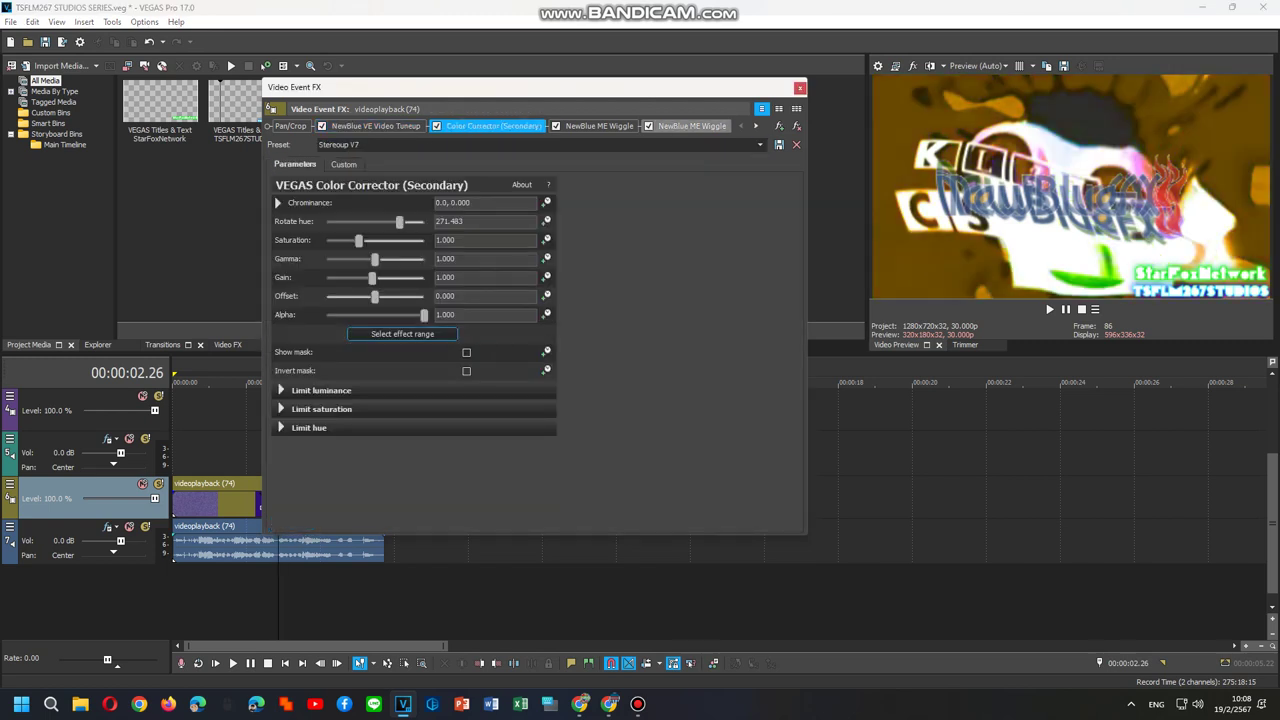
Apply the Theaterup V2 C preset to the first NewBlue ME Wiggle effect in the chain.
{"action": "left_click", "coordinate": [598, 126]}
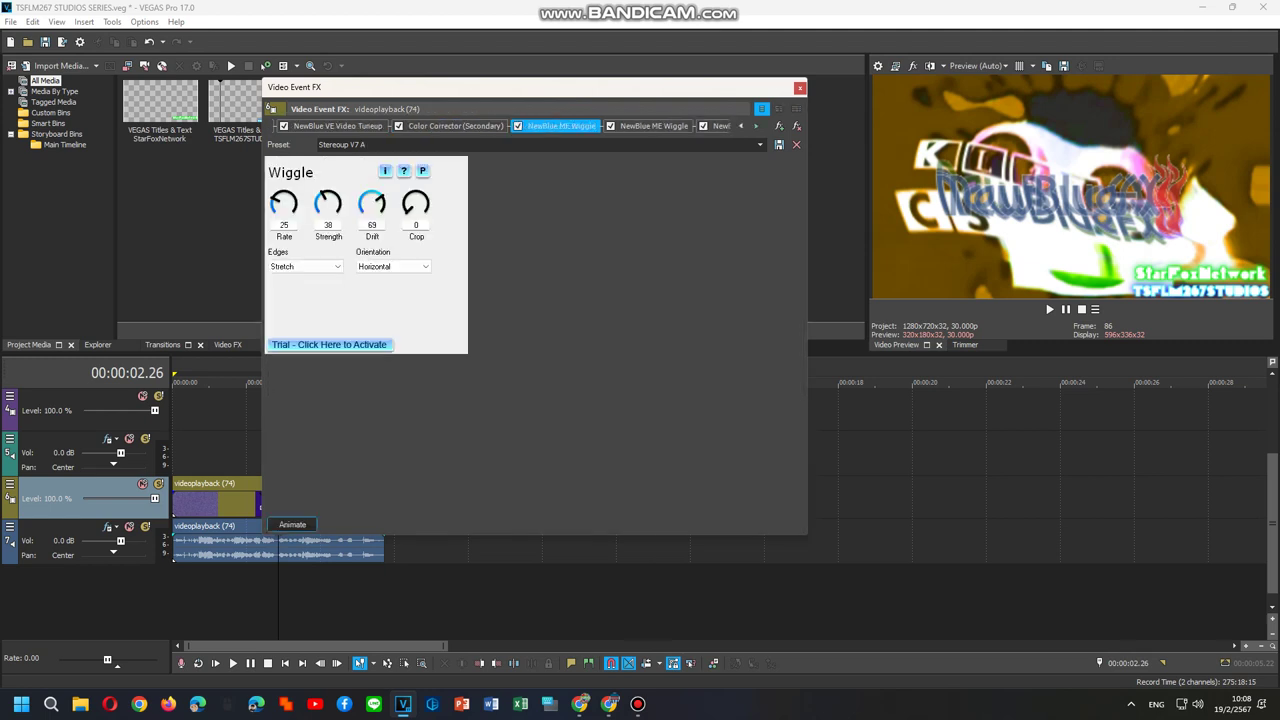
{"action": "left_click", "coordinate": [756, 126]}
{"action": "left_click", "coordinate": [606, 126]}
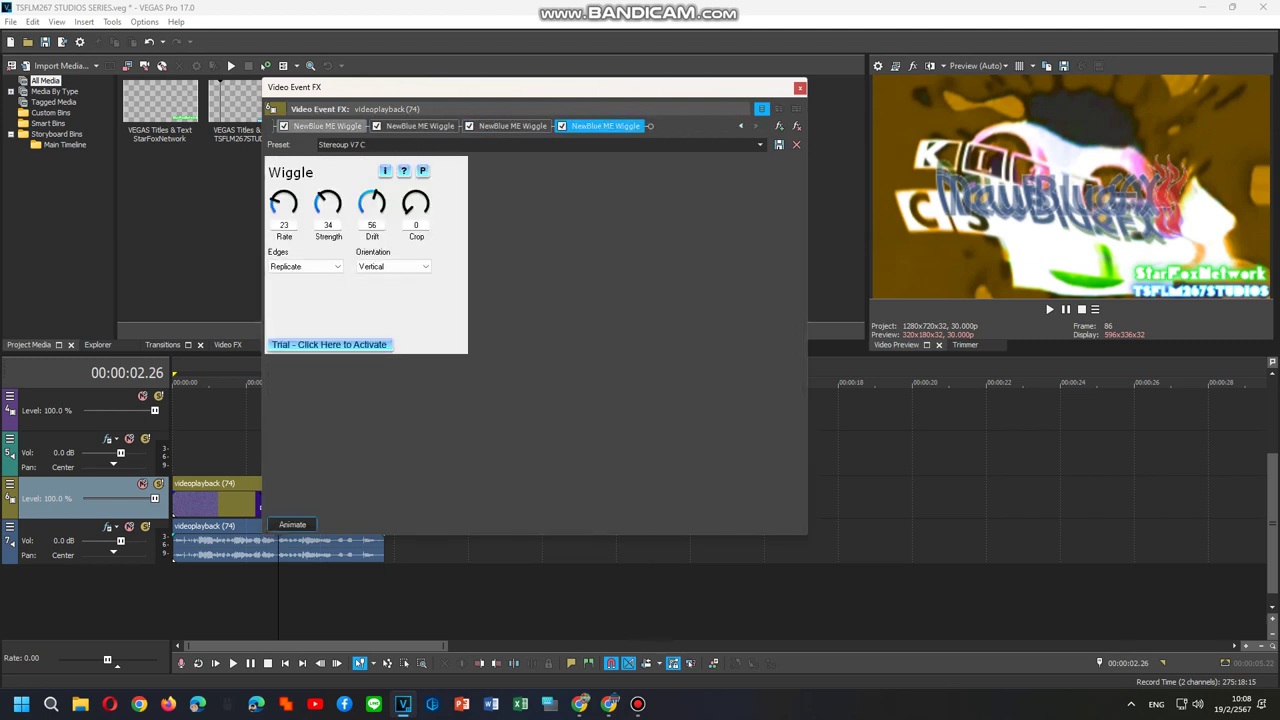
{"action": "left_click", "coordinate": [512, 126]}
{"action": "left_click", "coordinate": [327, 126]}
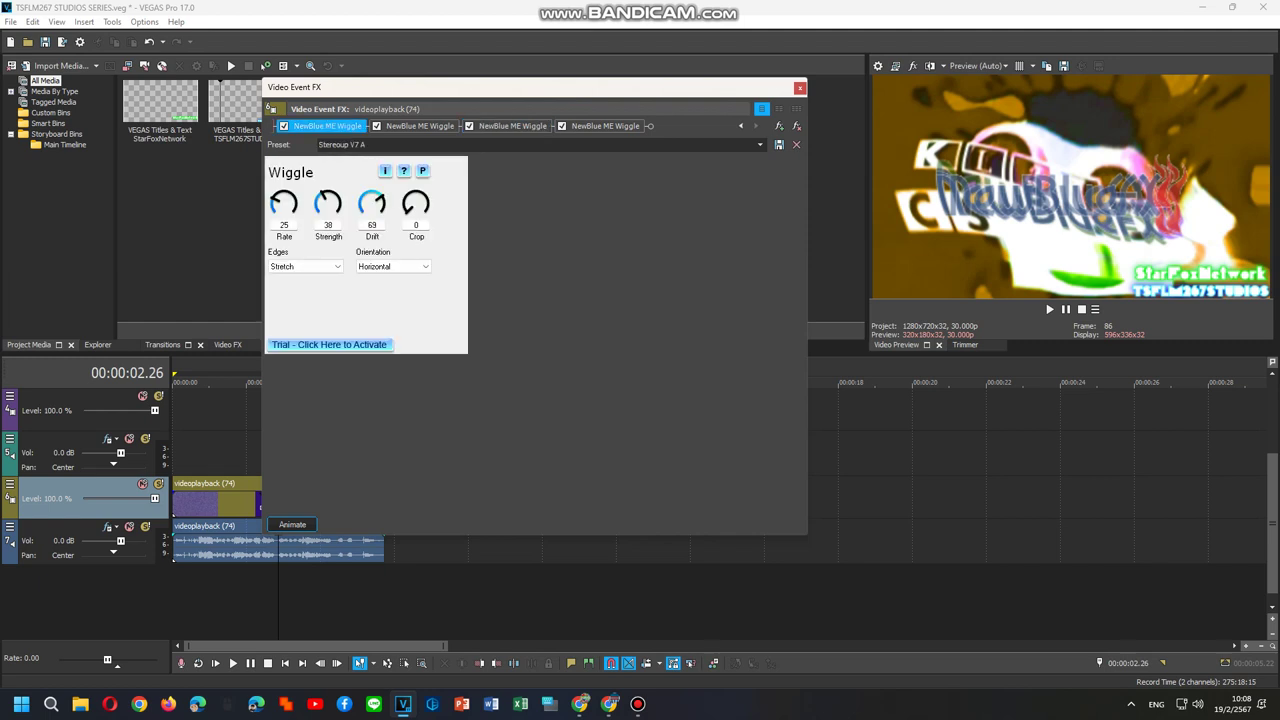
{"action": "left_click", "coordinate": [759, 144]}
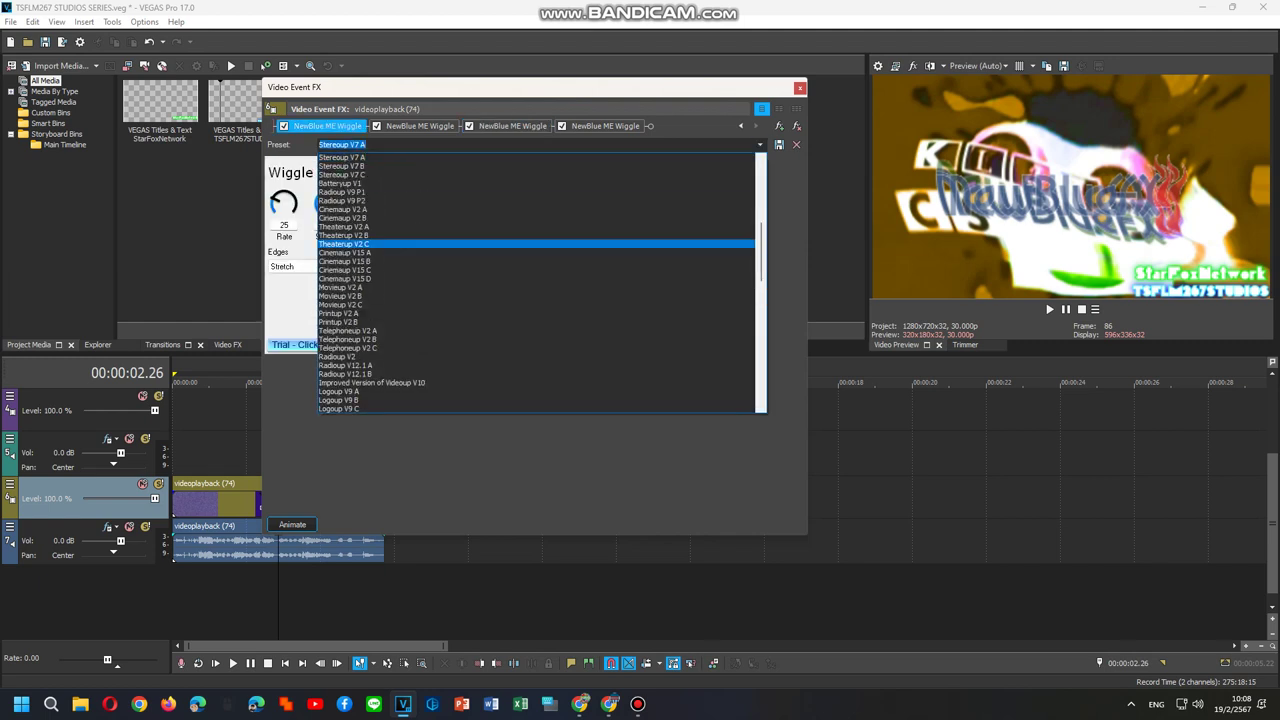
{"action": "left_click", "coordinate": [345, 243]}
Apply the Telephoneup V2 A preset to the last NewBlue ME Wiggle effect in the chain.
{"action": "left_click", "coordinate": [605, 126]}
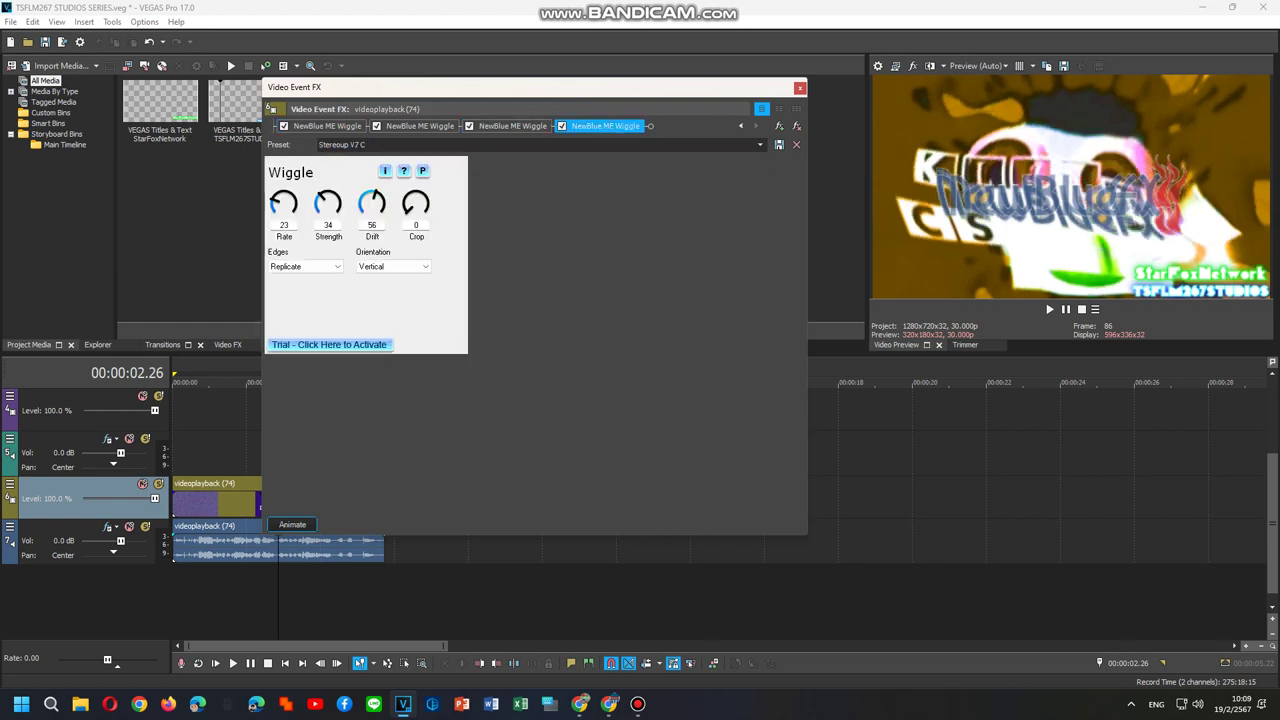
{"action": "left_click", "coordinate": [759, 144]}
{"action": "left_click", "coordinate": [347, 313]}
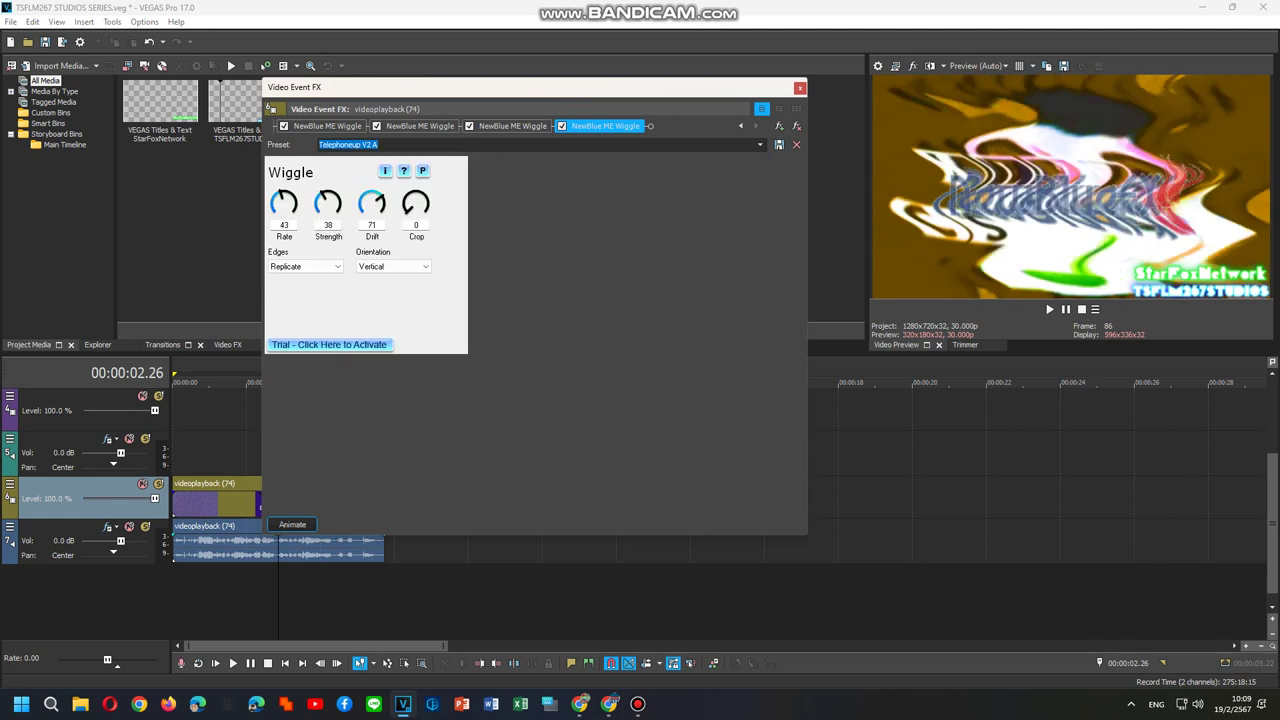
Apply the Logoup V9 C preset to the second NewBlue ME Wiggle effect and play back the result.
{"action": "left_click", "coordinate": [418, 88]}
{"action": "left_click", "coordinate": [420, 126]}
{"action": "left_click", "coordinate": [759, 144]}
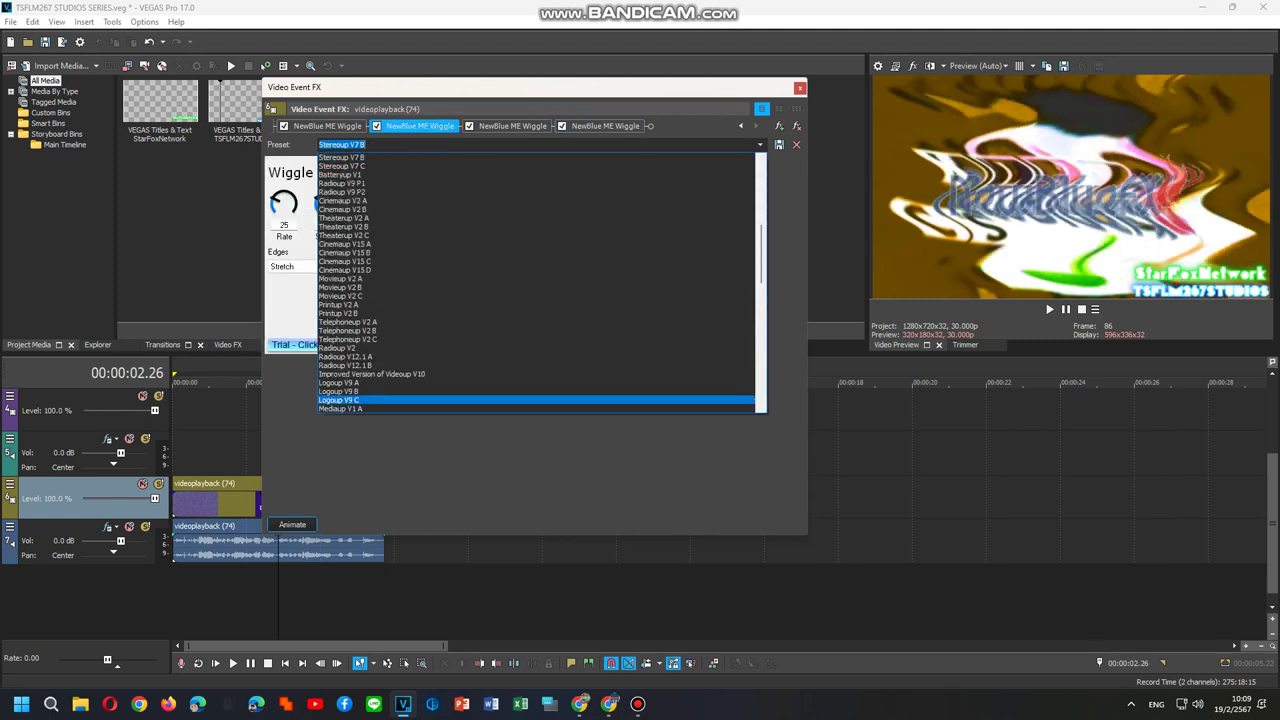
{"action": "left_click", "coordinate": [340, 400]}
{"action": "key", "text": "space"}
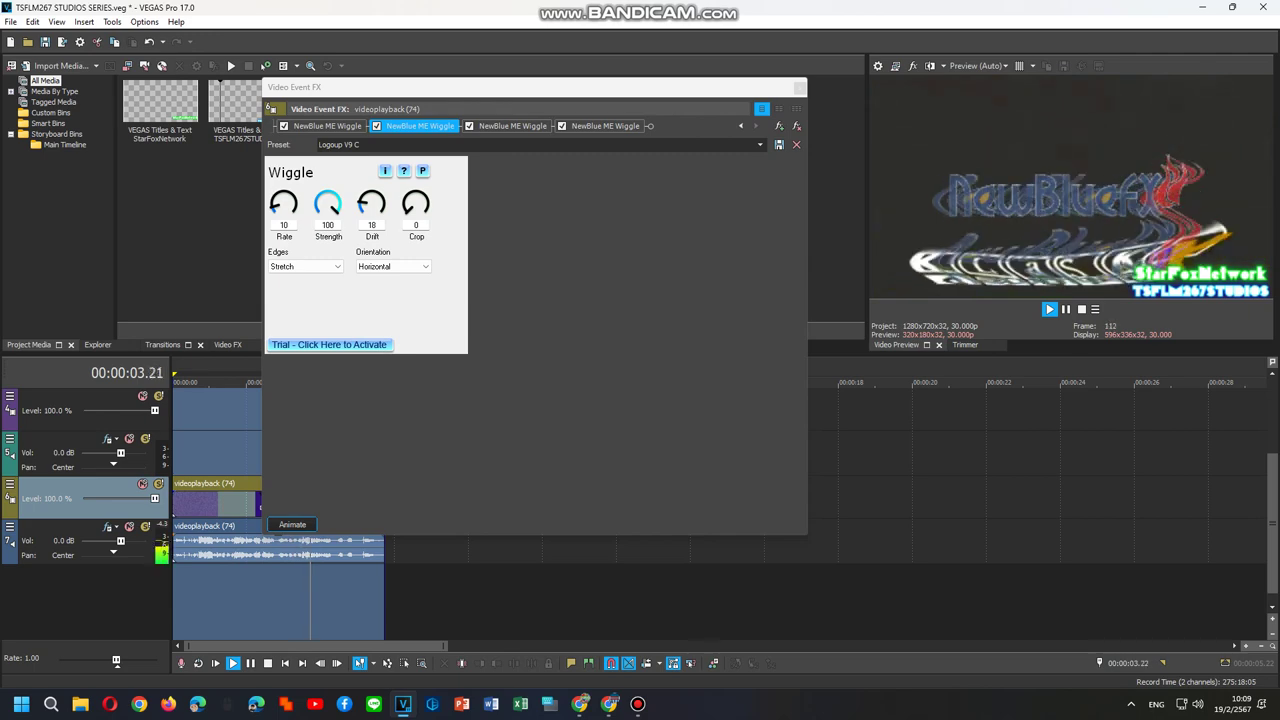
{"action": "key", "text": "space"}
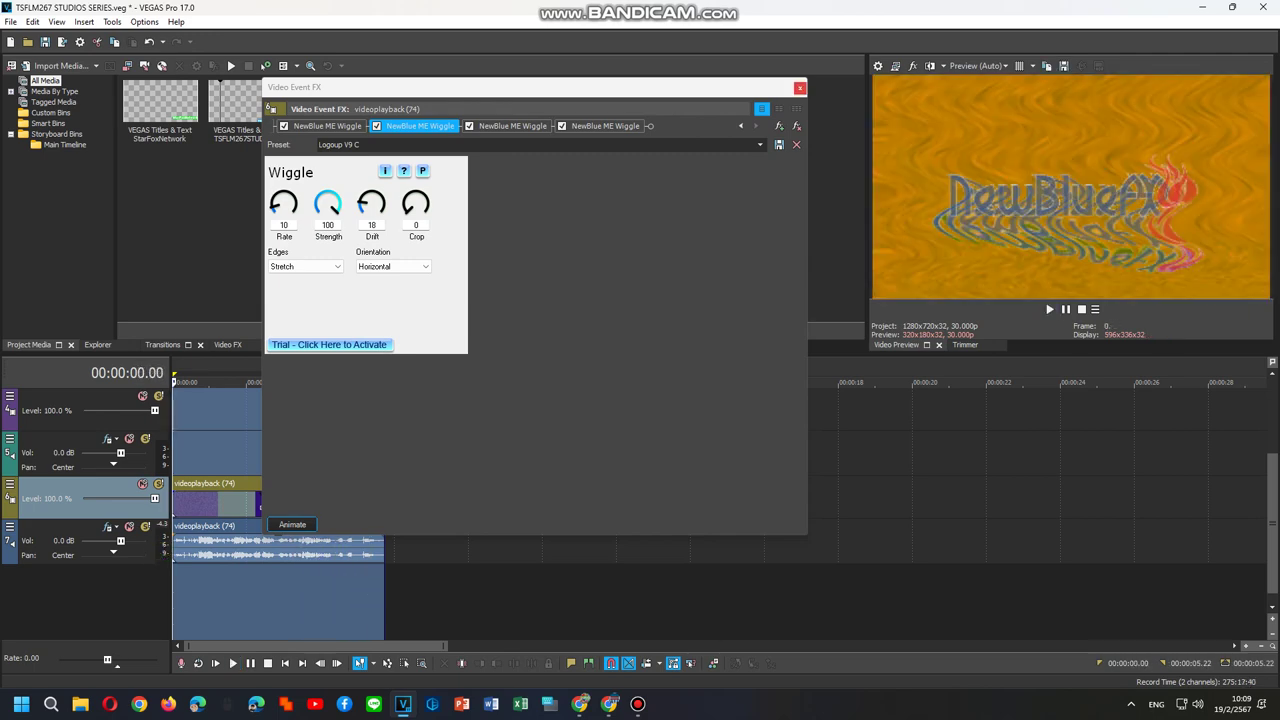
Save the current video effect chain as a filter package named Logoup V18.
{"action": "left_click", "coordinate": [779, 126]}
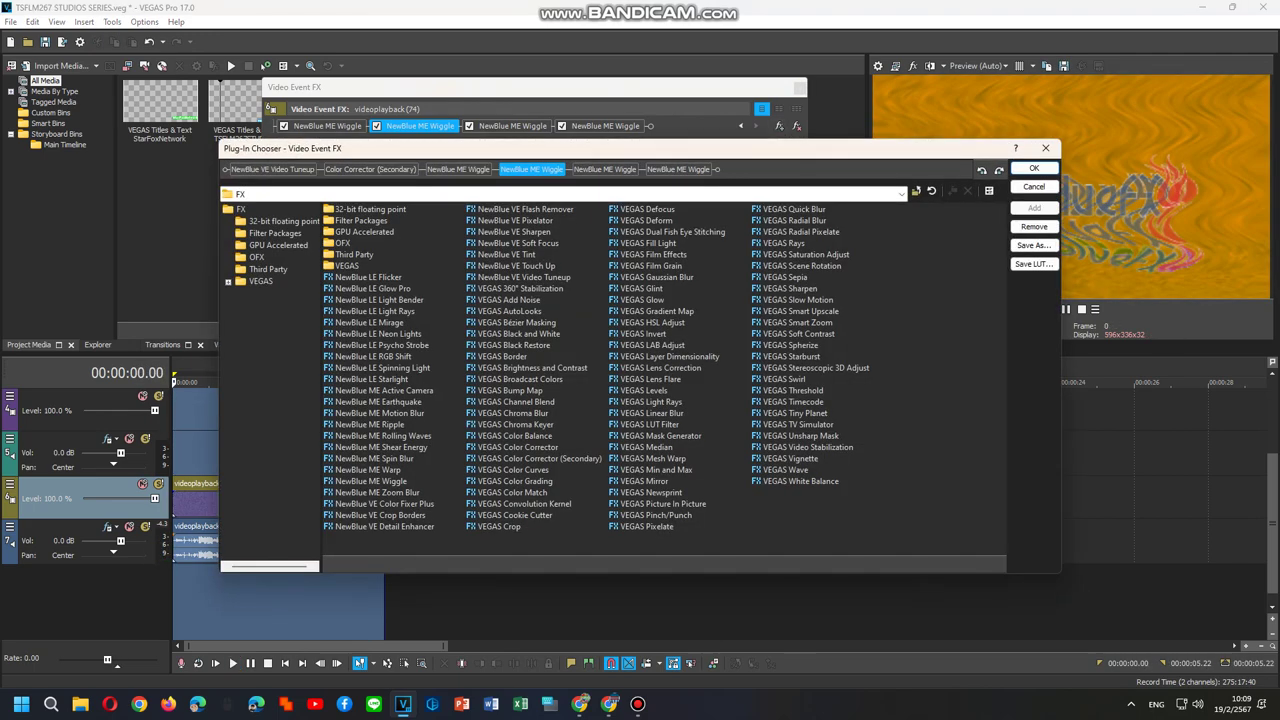
{"action": "left_click", "coordinate": [262, 282]}
{"action": "left_click", "coordinate": [275, 233]}
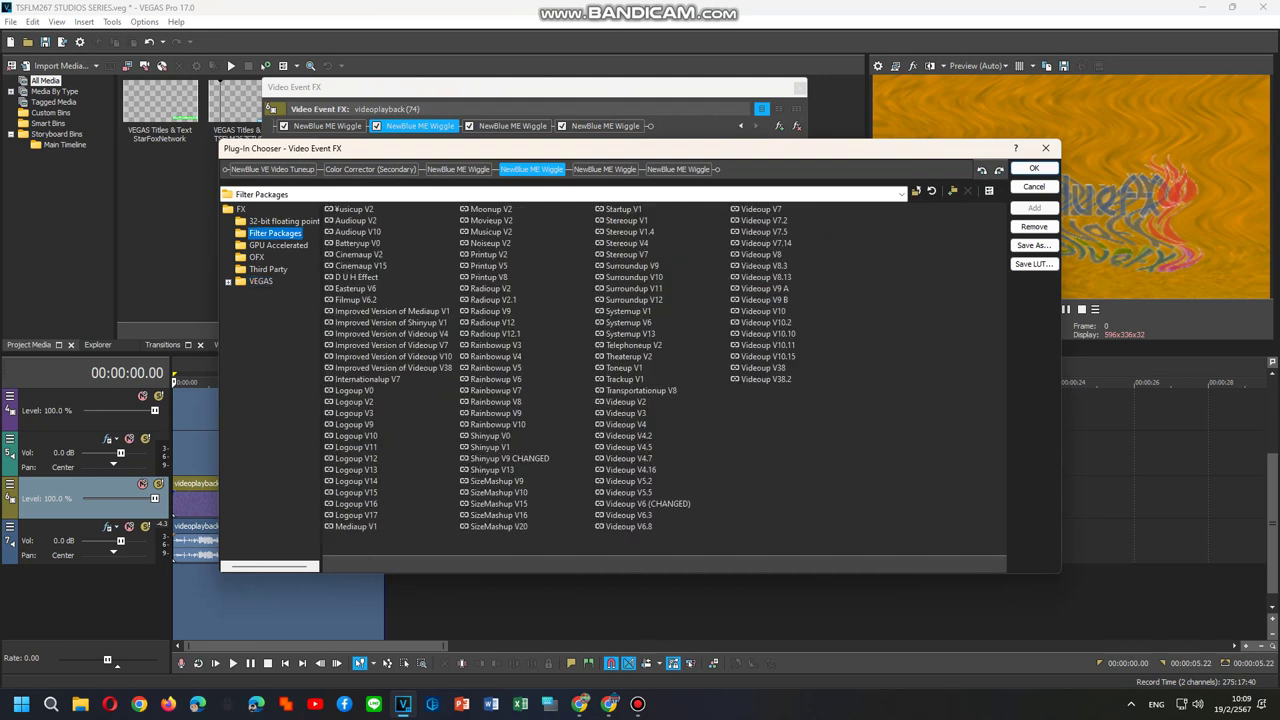
{"action": "left_click", "coordinate": [1034, 245]}
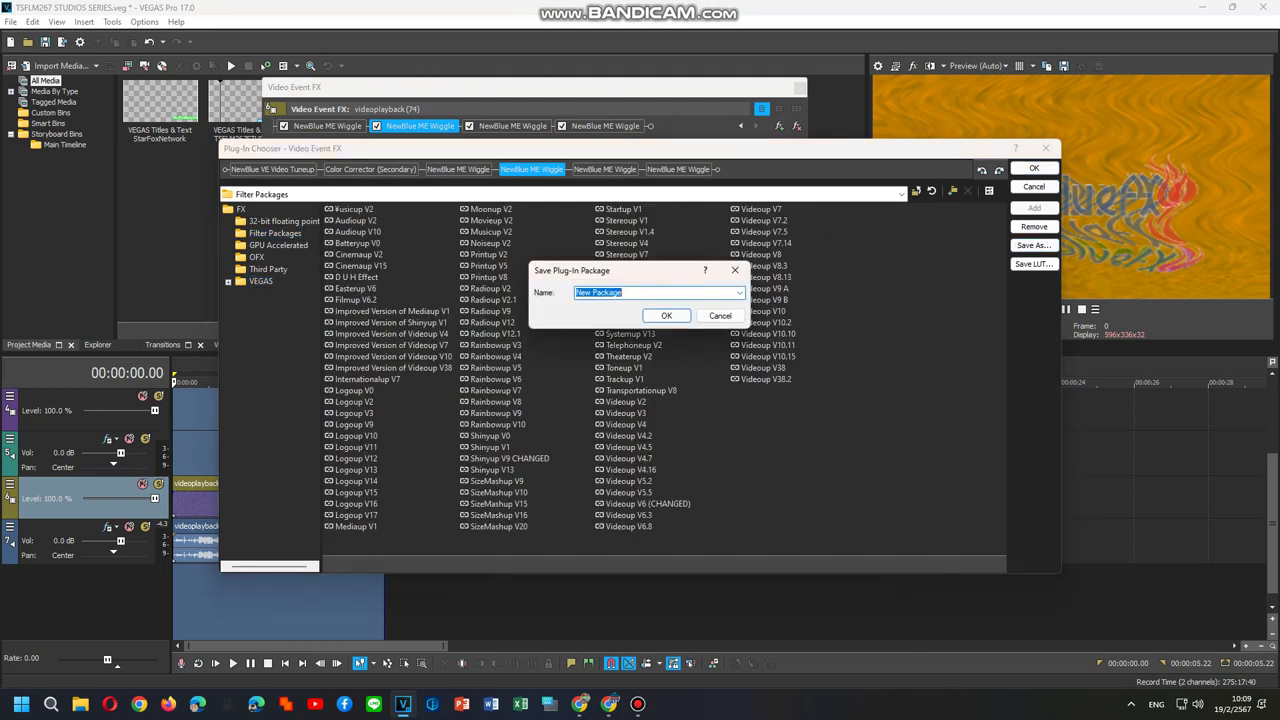
{"action": "type", "text": "Logoup V18"}
{"action": "key", "text": "Return"}
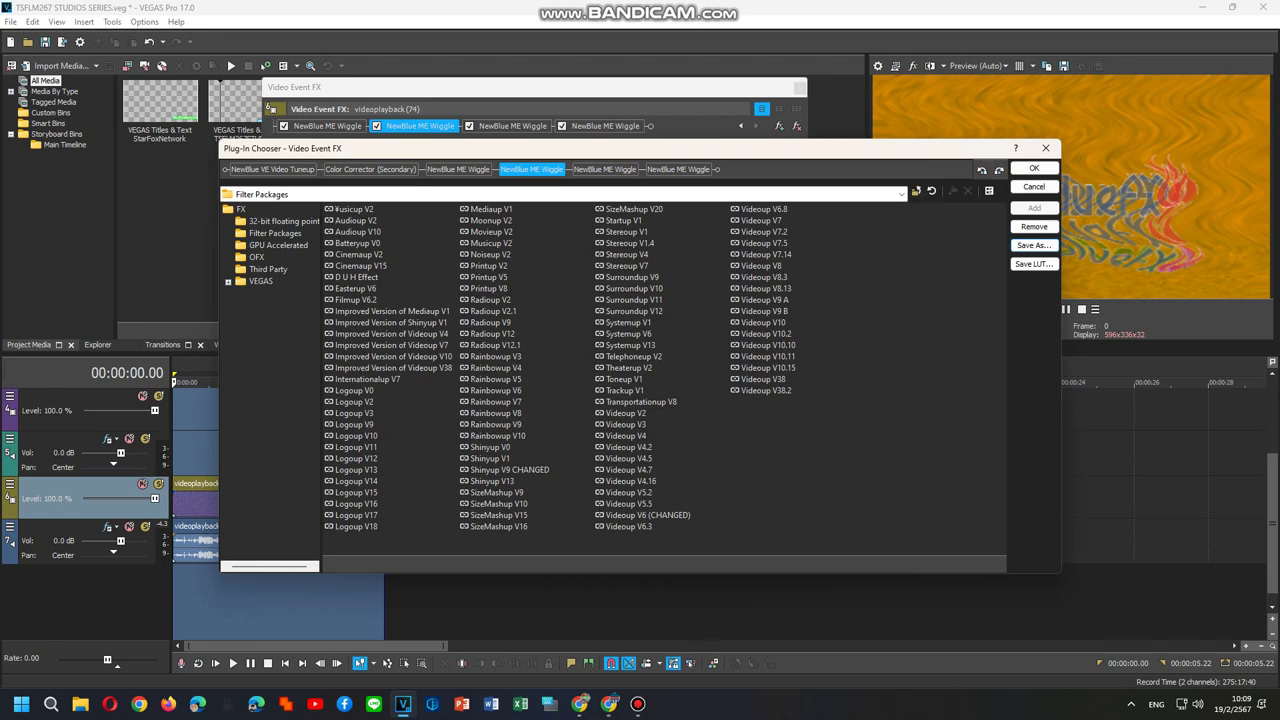
{"action": "left_click", "coordinate": [1016, 168]}
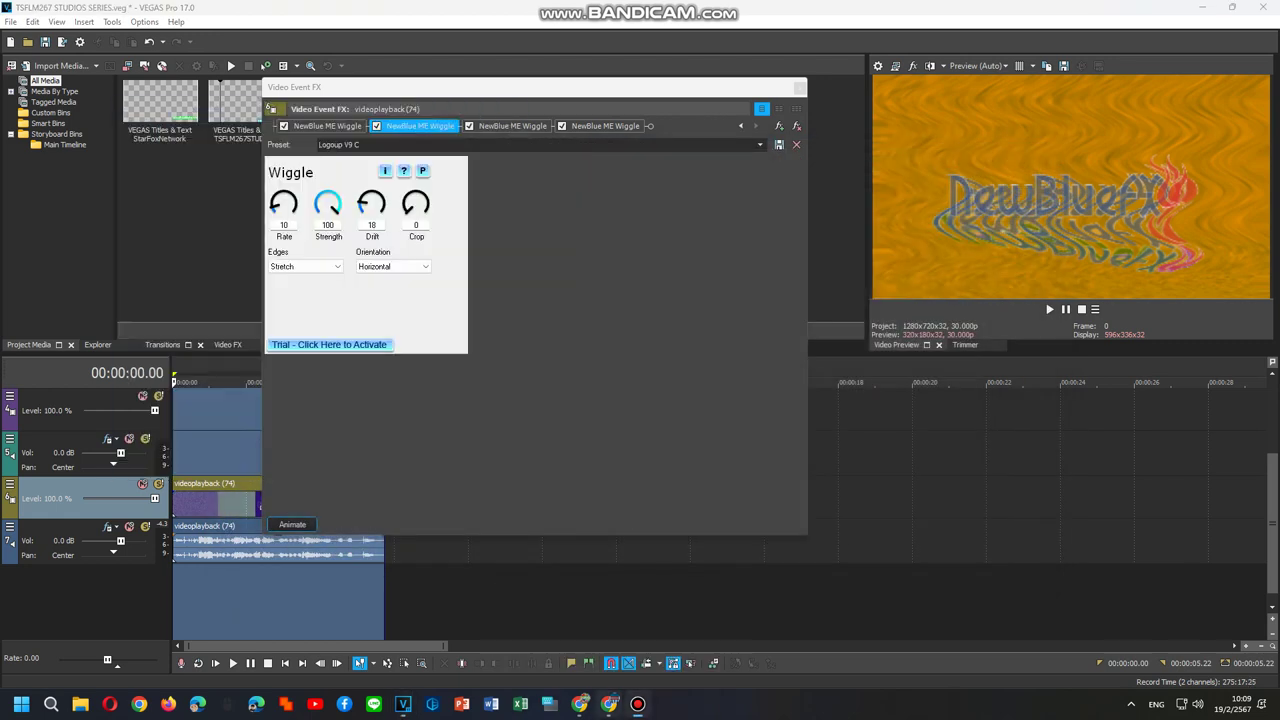
Review the Wiggle effects at the end of the video chain and close the video effects window.
{"action": "mouse_move", "coordinate": [638, 704]}
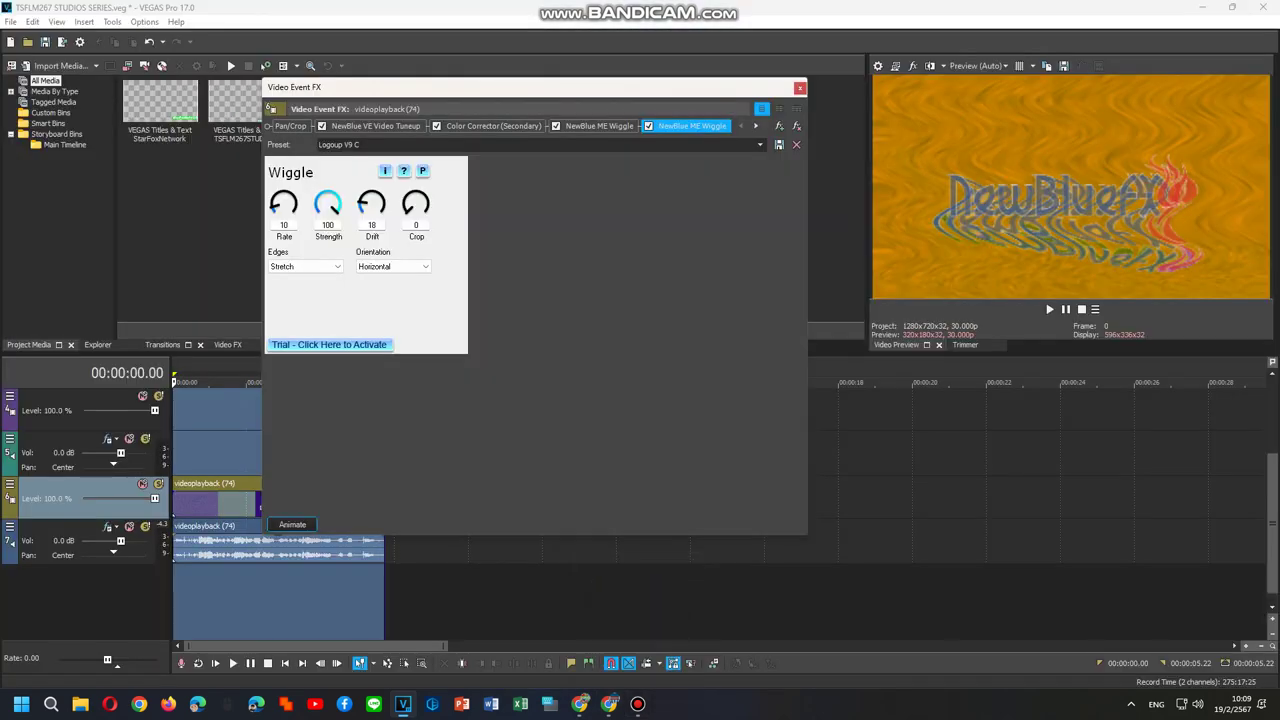
{"action": "left_click", "coordinate": [756, 126]}
{"action": "left_click", "coordinate": [756, 126]}
{"action": "left_click", "coordinate": [756, 126]}
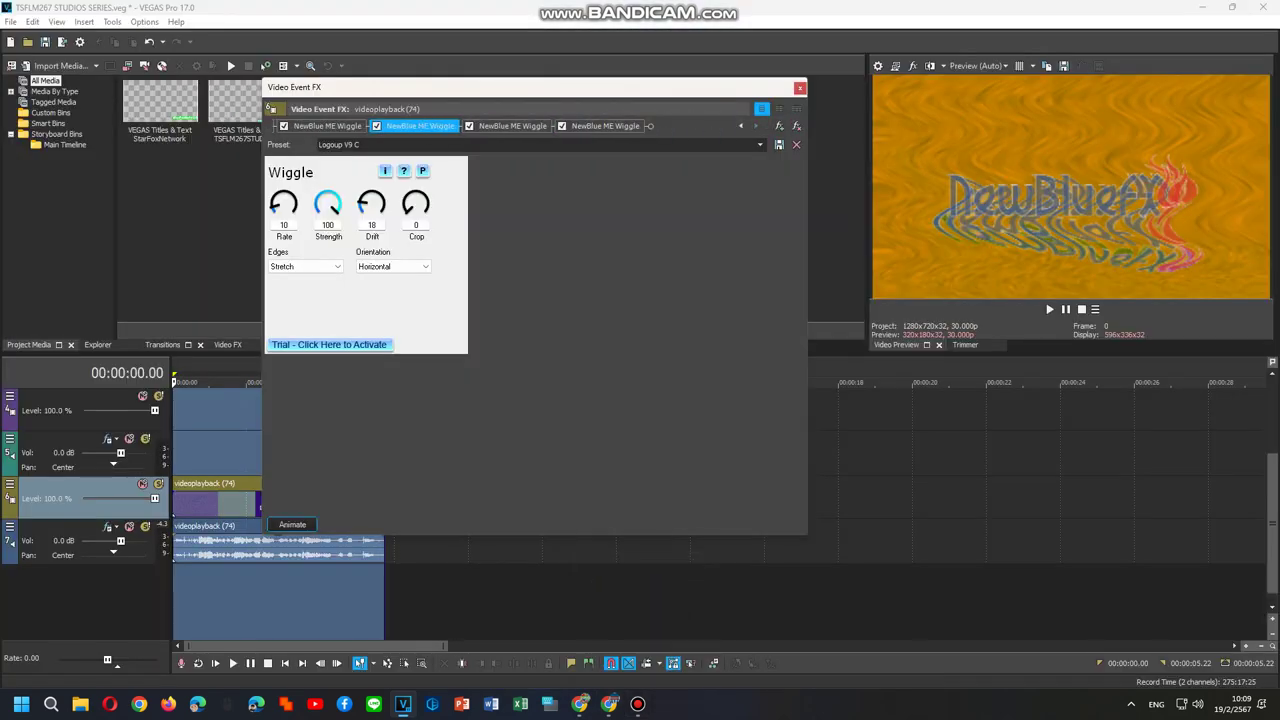
{"action": "left_click", "coordinate": [512, 126]}
{"action": "left_click", "coordinate": [605, 126]}
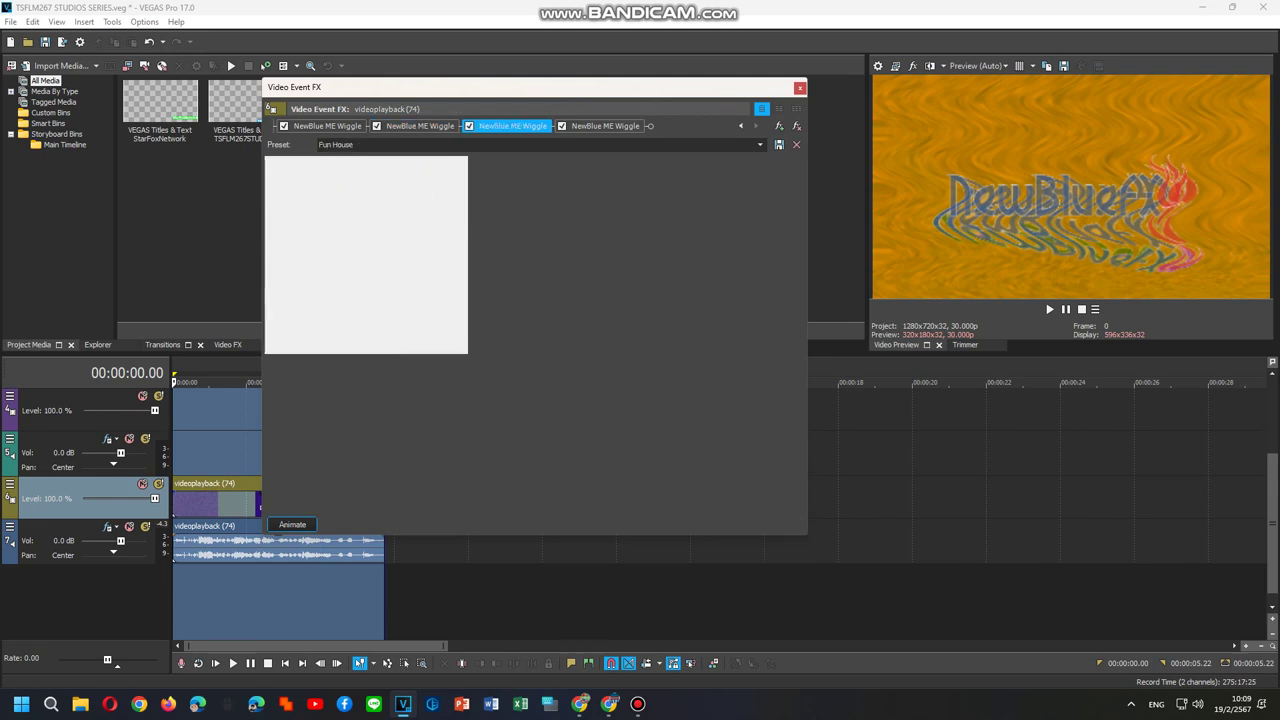
{"action": "left_click", "coordinate": [800, 88]}
Start an audio effect chain on the videoplayback (74) audio event with the Effect and FreSh plug-ins.
{"action": "right_click", "coordinate": [251, 546]}
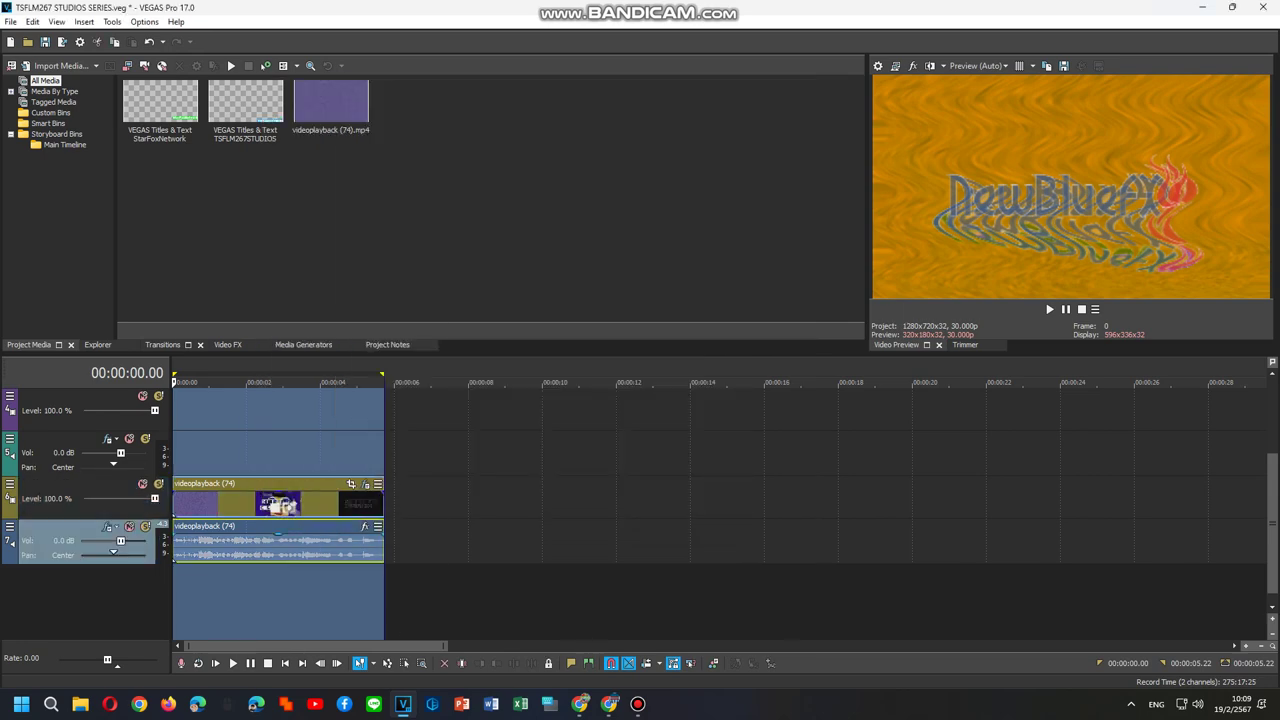
{"action": "left_click", "coordinate": [293, 221]}
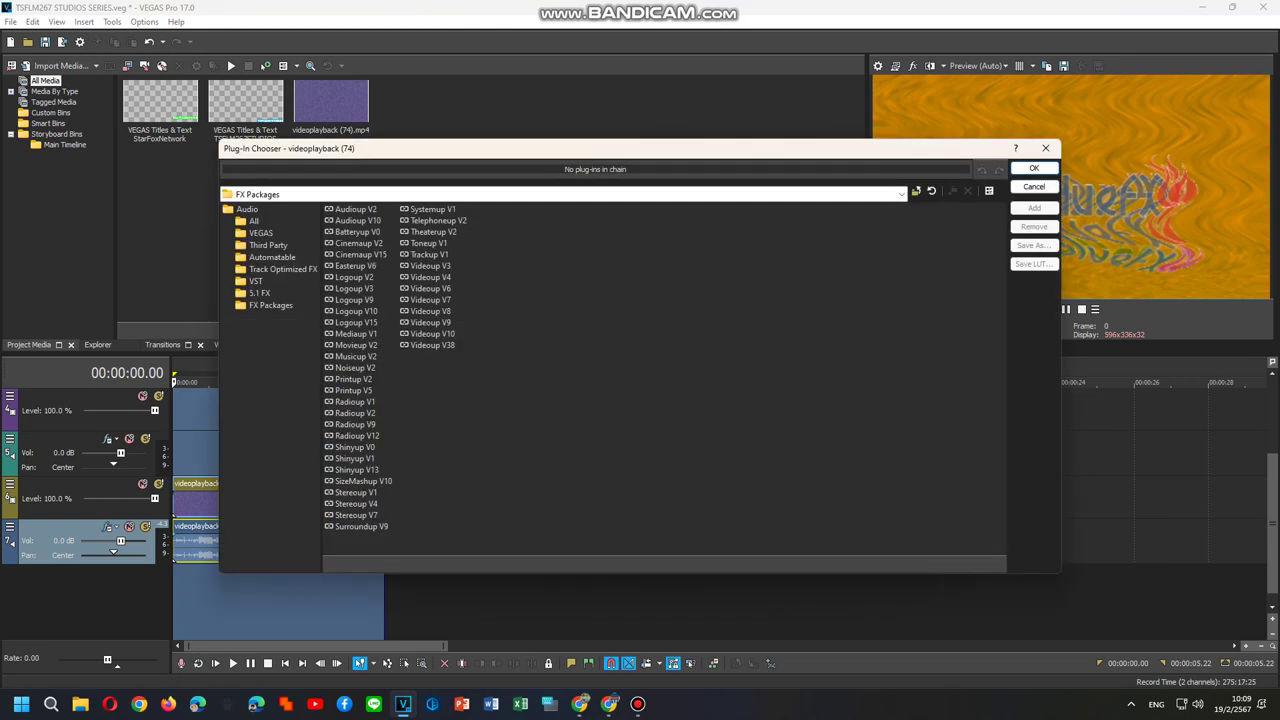
{"action": "left_click", "coordinate": [254, 221]}
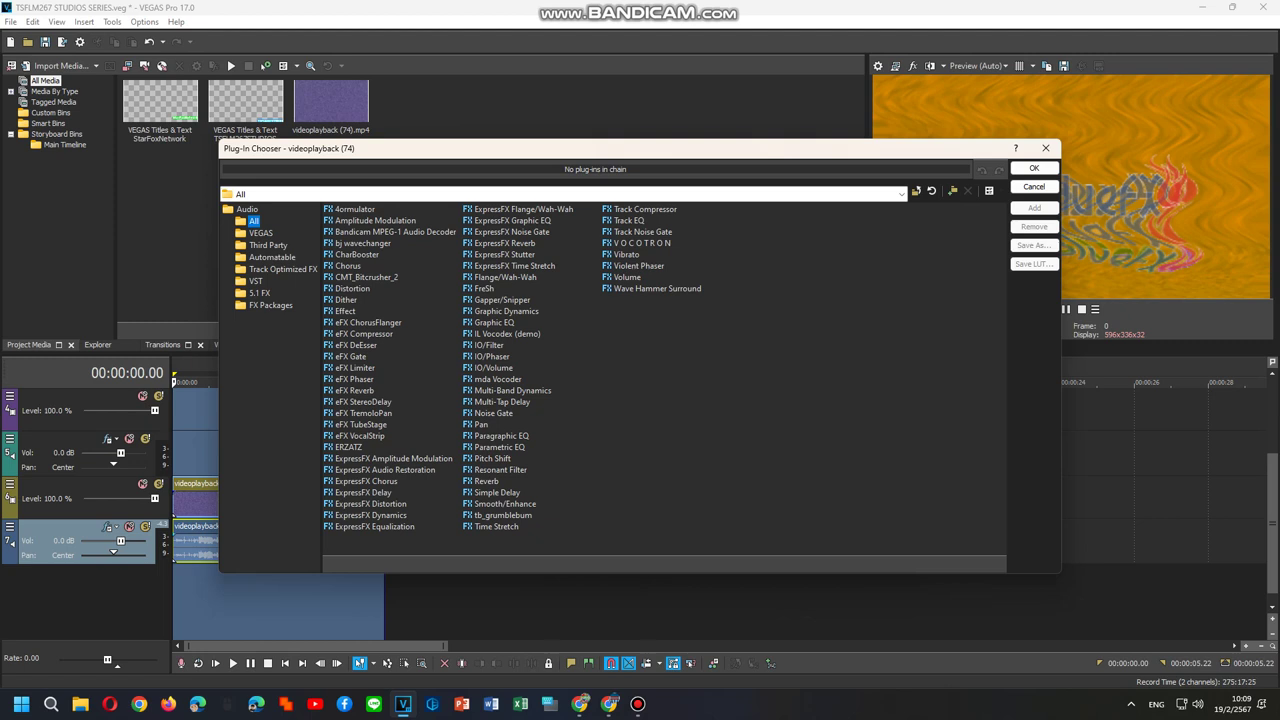
{"action": "double_click", "coordinate": [345, 311]}
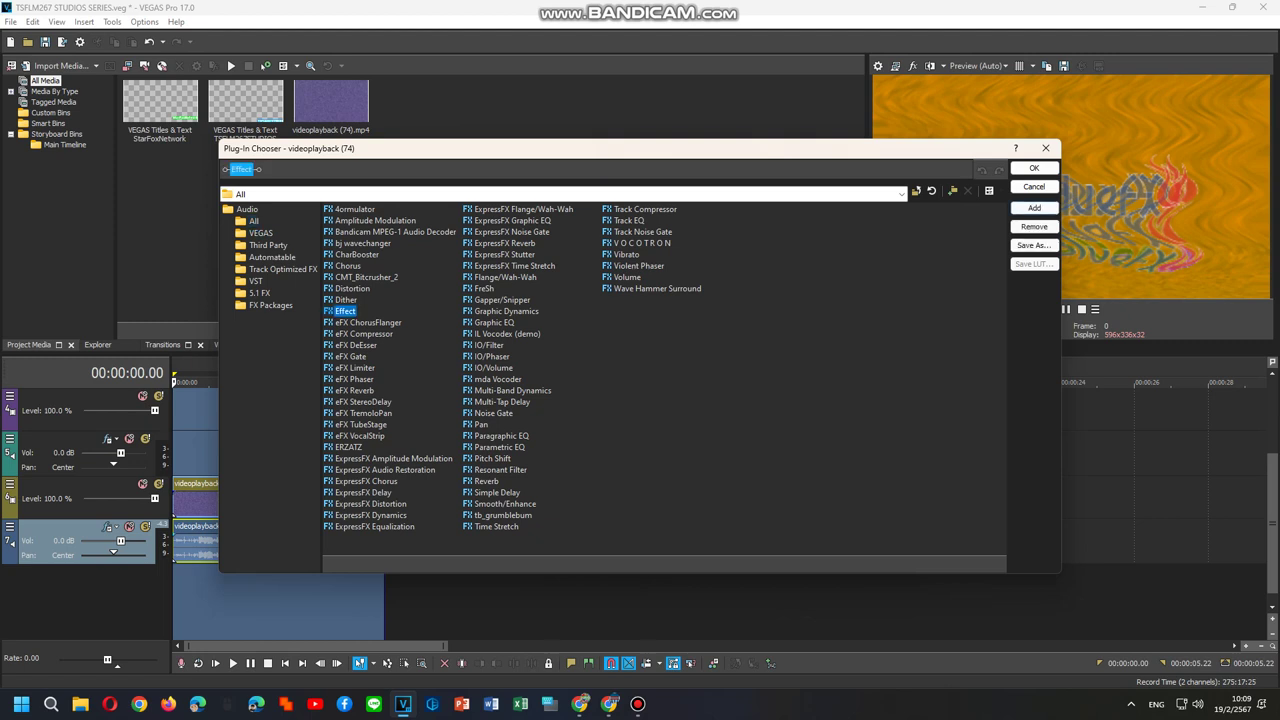
{"action": "left_click", "coordinate": [484, 289]}
{"action": "double_click", "coordinate": [484, 288]}
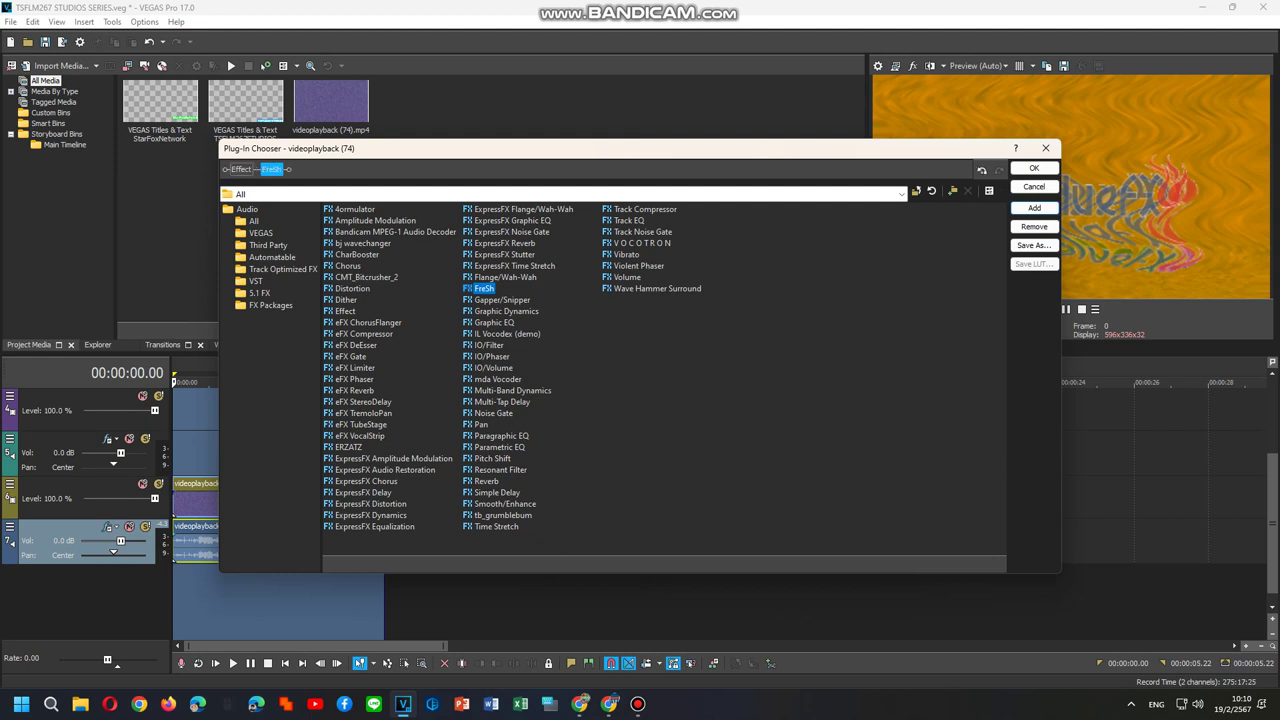
Add ExpressFX Chorus twice, IO/Filter, tb_grumblebum and IL Vocodex (demo) to the audio chain and accept it.
{"action": "double_click", "coordinate": [366, 481]}
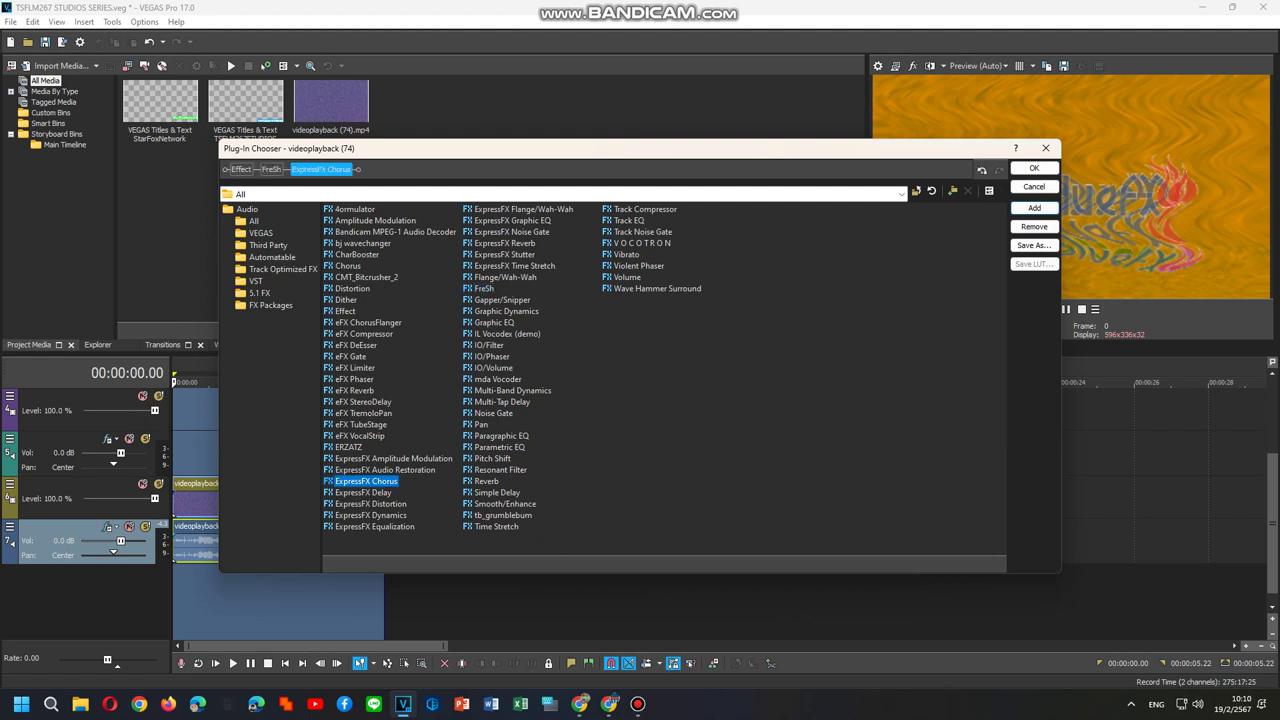
{"action": "double_click", "coordinate": [366, 481]}
{"action": "left_click", "coordinate": [489, 345]}
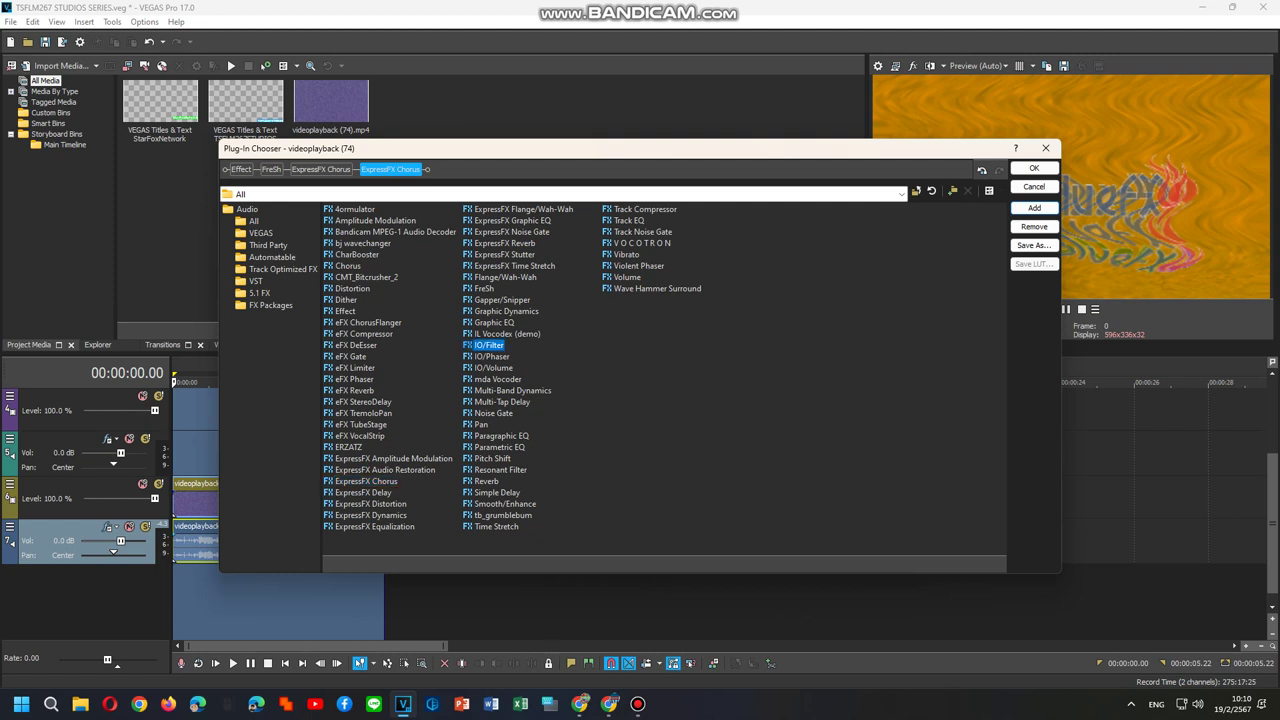
{"action": "double_click", "coordinate": [488, 345]}
{"action": "left_click", "coordinate": [502, 515]}
{"action": "double_click", "coordinate": [503, 515]}
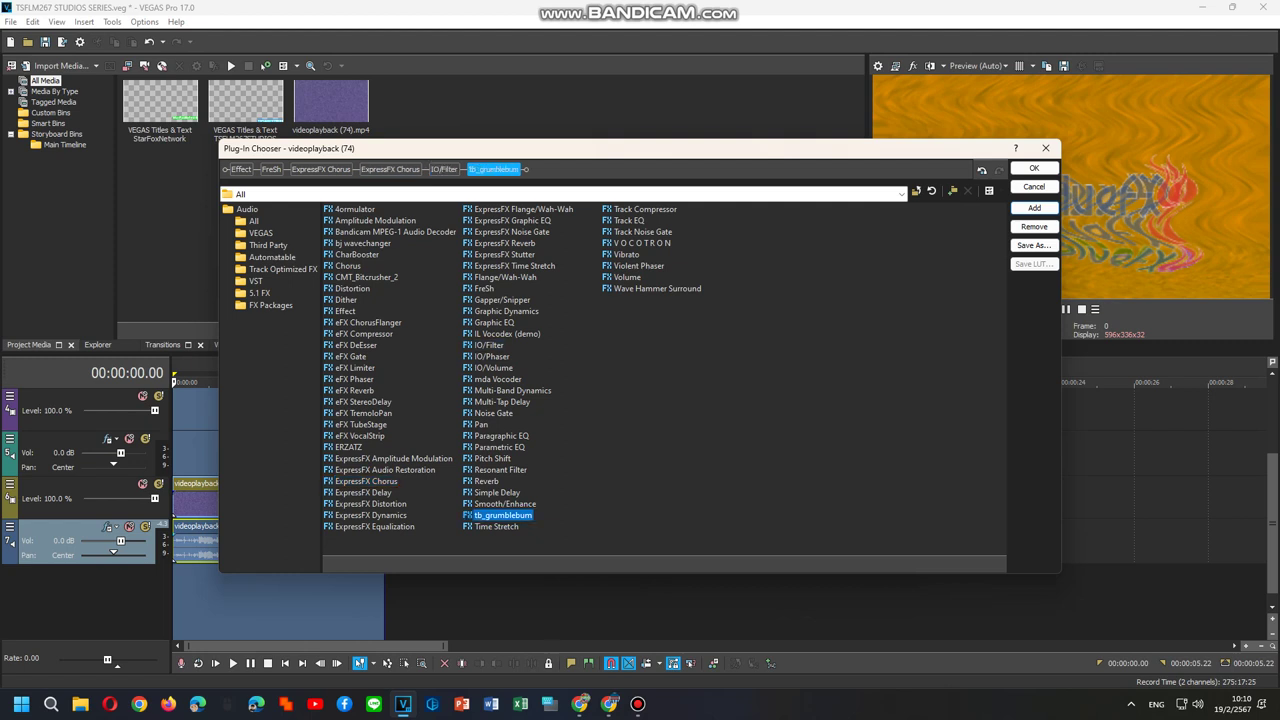
{"action": "left_click", "coordinate": [507, 334]}
{"action": "double_click", "coordinate": [501, 333]}
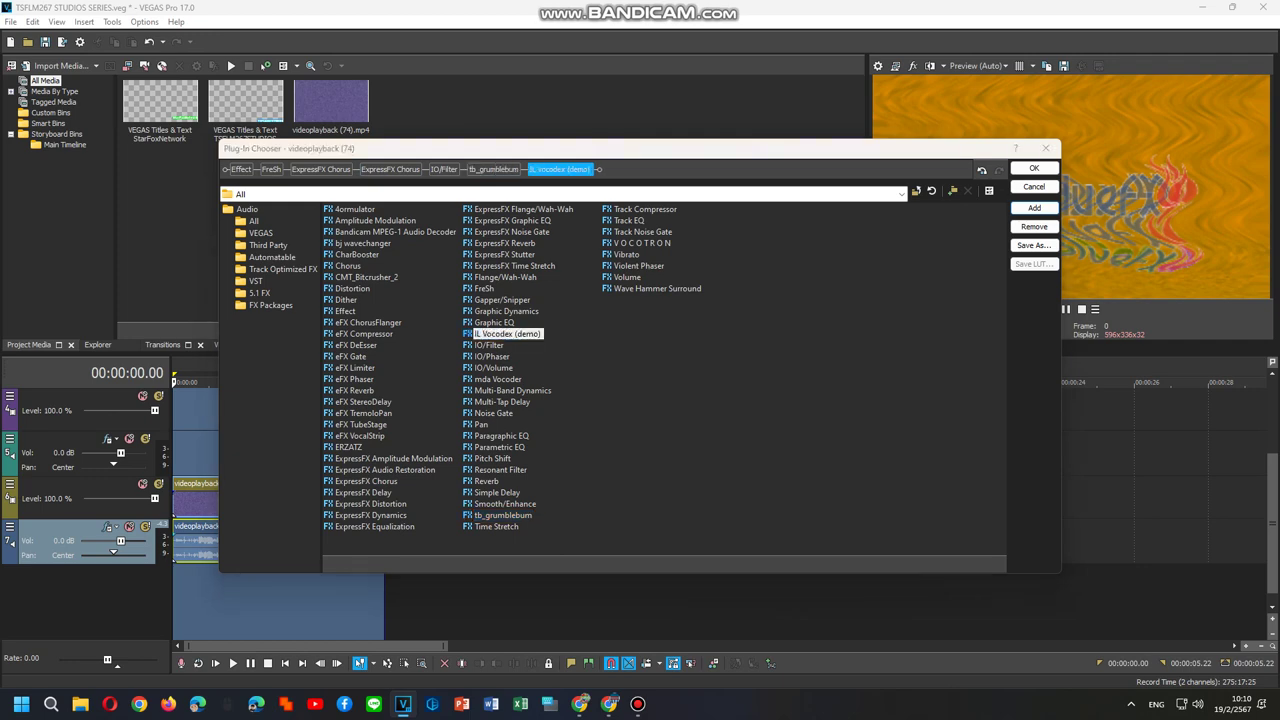
{"action": "left_click", "coordinate": [1034, 168]}
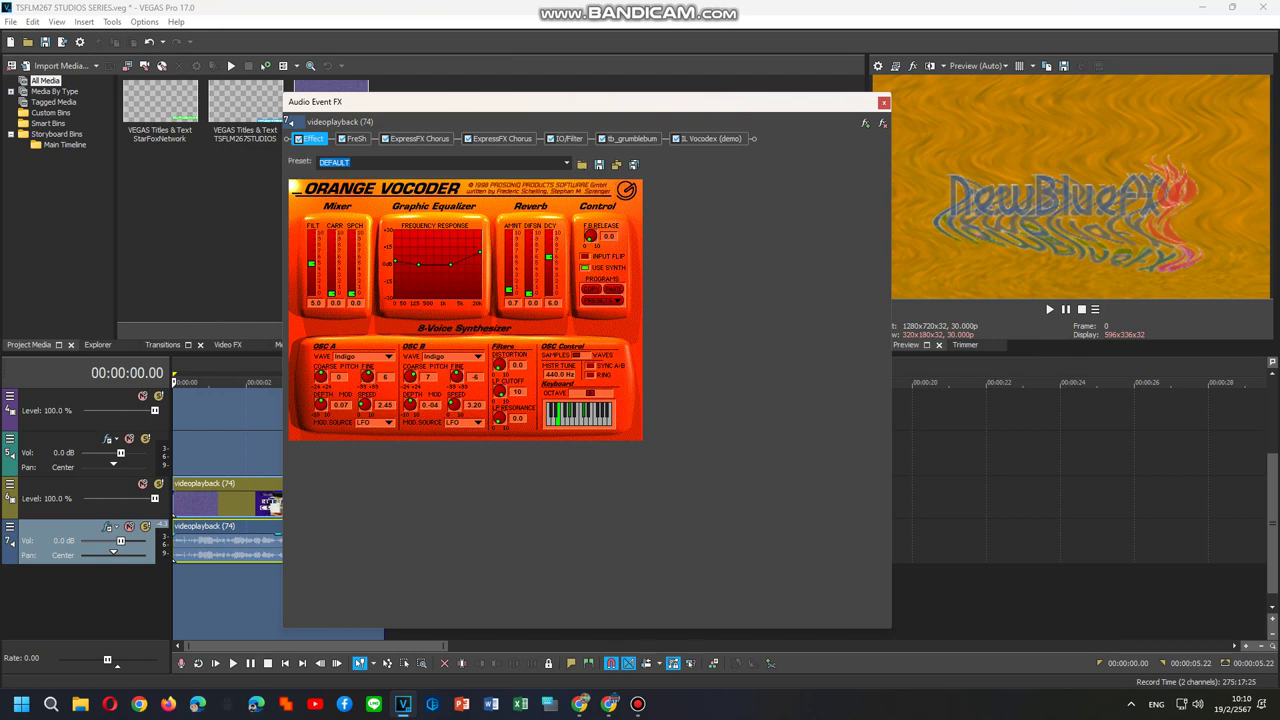
Apply the ROBOT VOICE preset to the Orange Vocoder effect.
{"action": "left_click", "coordinate": [566, 163]}
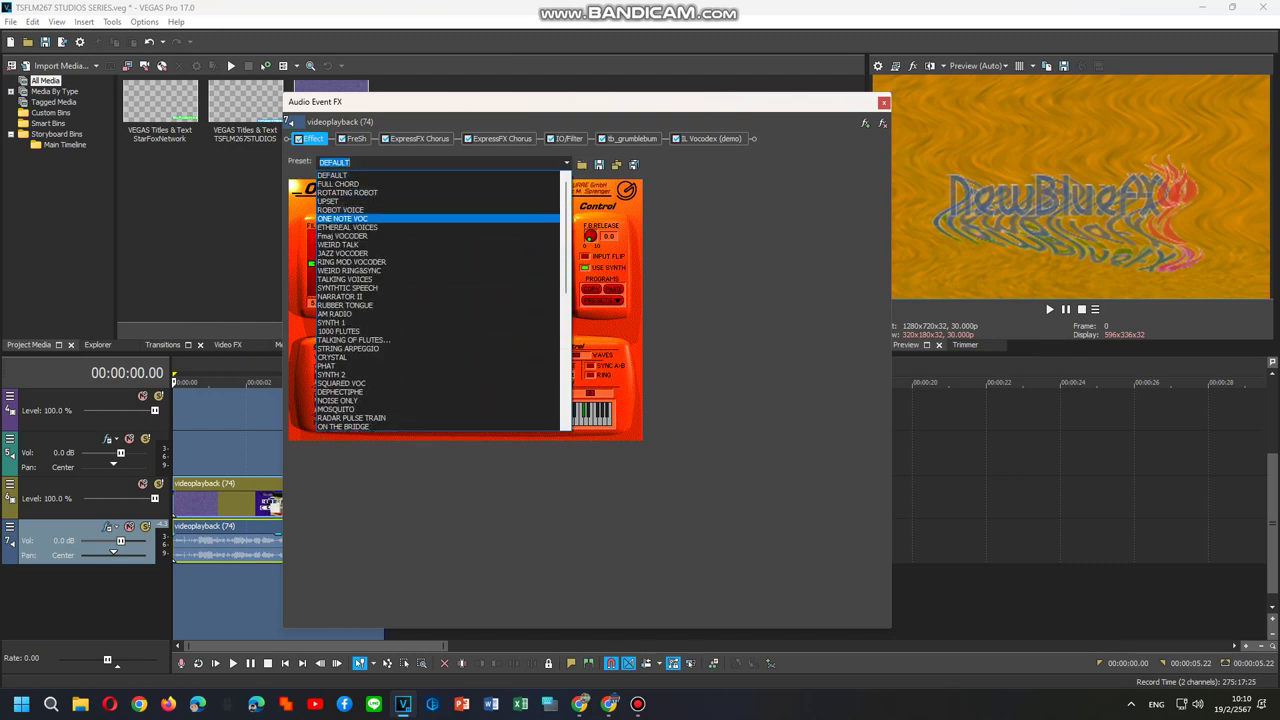
{"action": "left_click", "coordinate": [340, 210]}
Apply the PS - Pitch Up preset to the FreSh effect.
{"action": "left_click", "coordinate": [356, 138]}
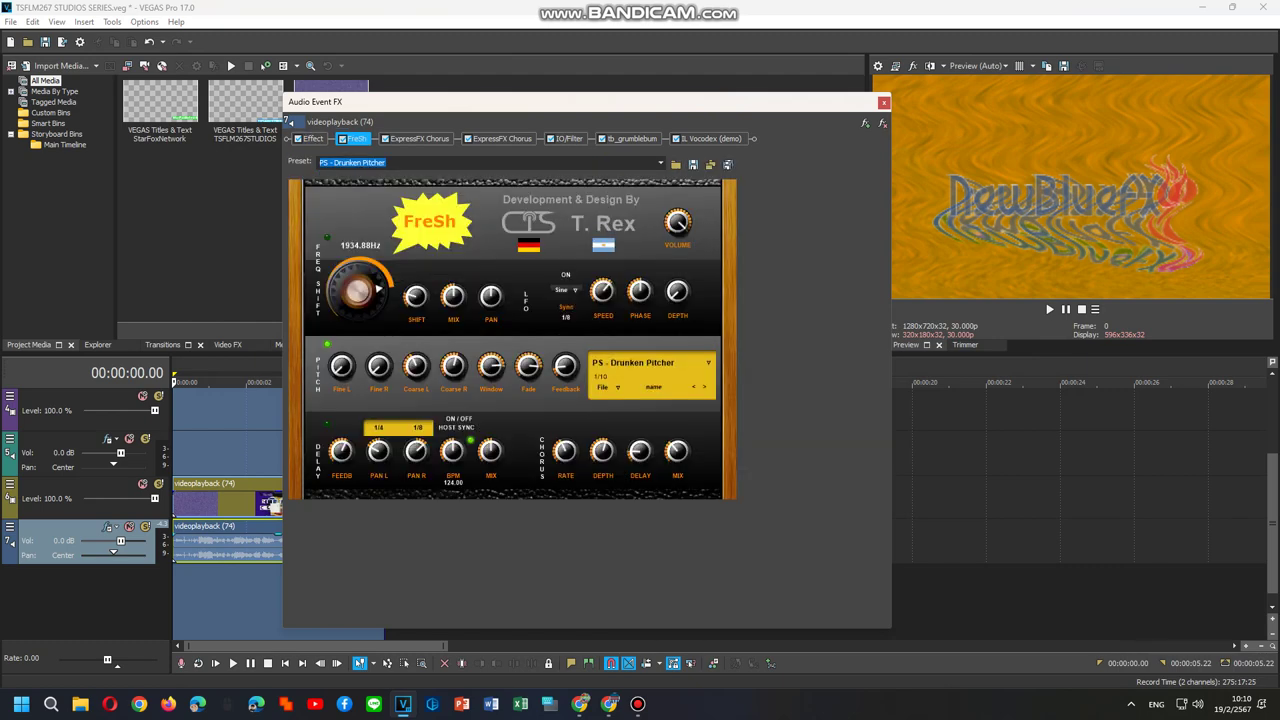
{"action": "left_click", "coordinate": [388, 162]}
{"action": "left_click", "coordinate": [660, 162]}
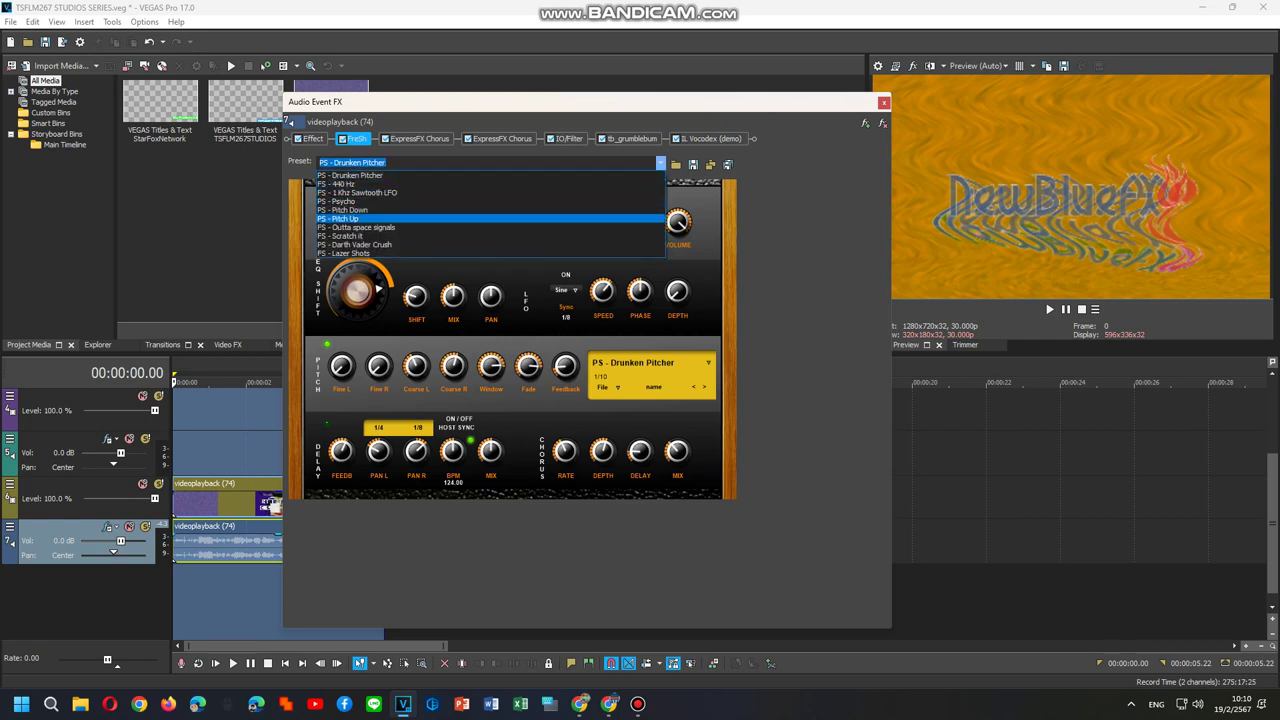
{"action": "left_click", "coordinate": [340, 218]}
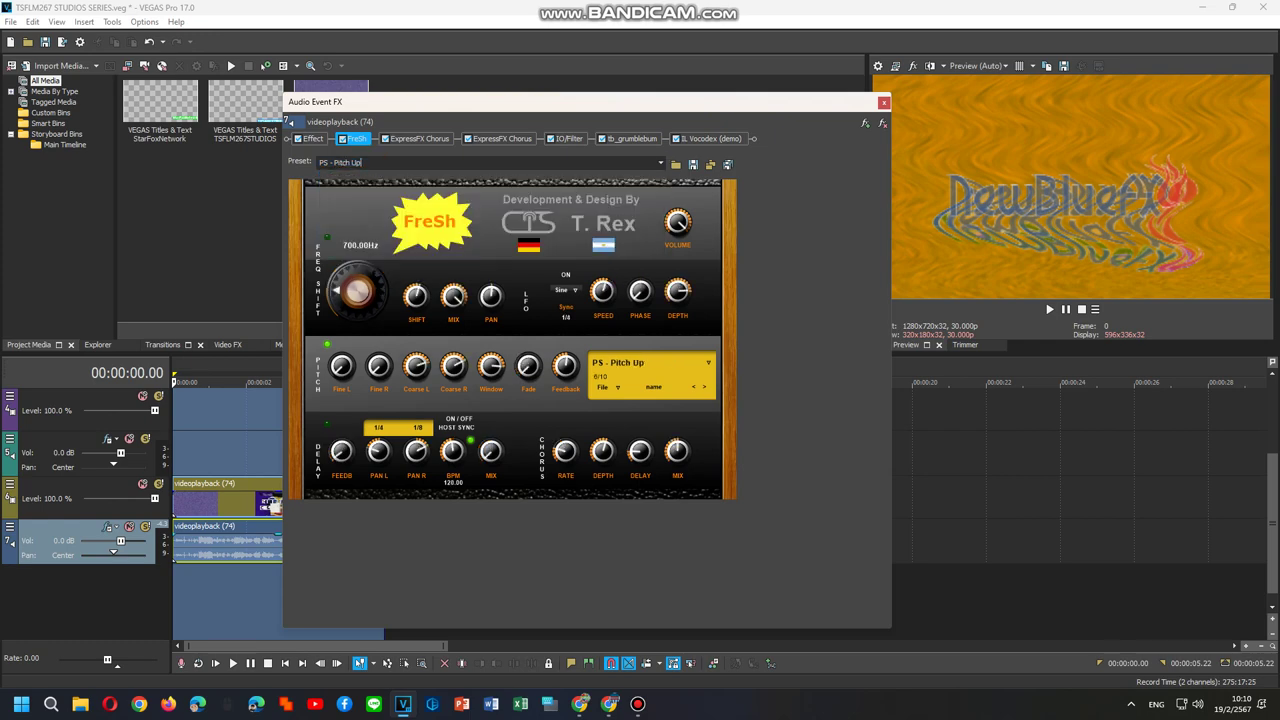
Apply the [Sys] Slow light chorus preset to the first ExpressFX Chorus and the AutoTune preset to the second.
{"action": "left_click", "coordinate": [419, 138]}
{"action": "left_click", "coordinate": [459, 164]}
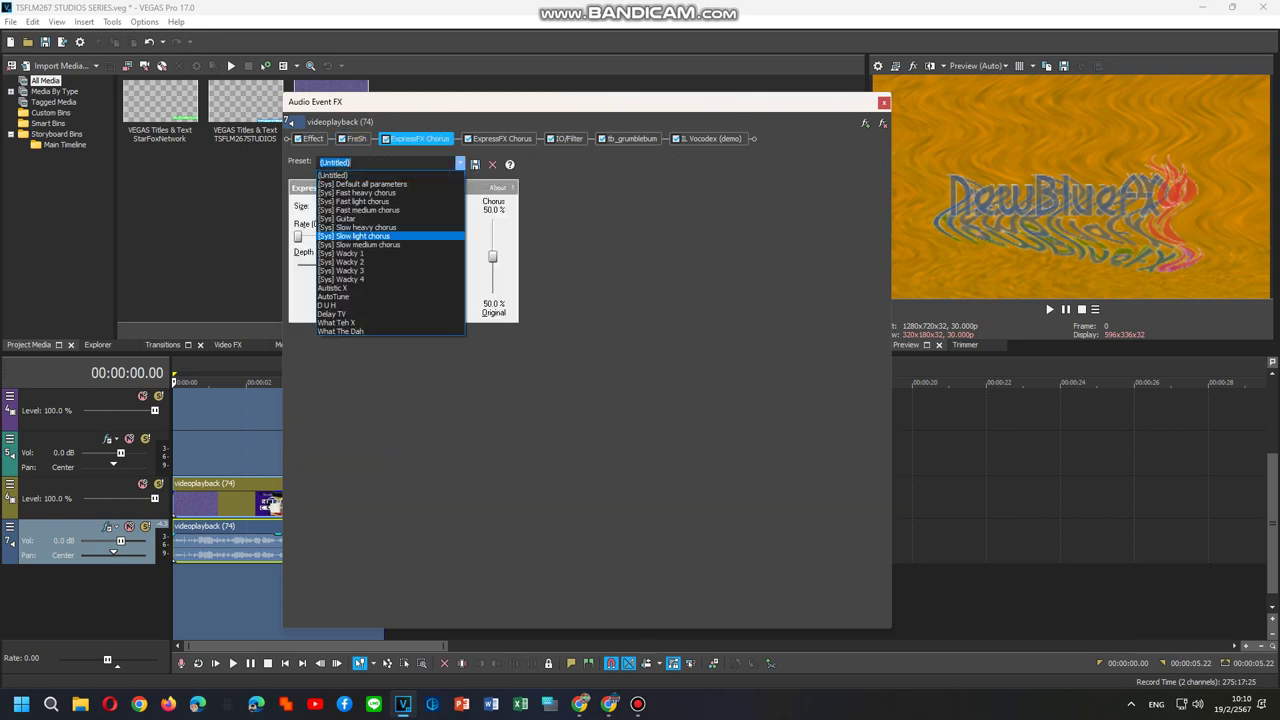
{"action": "left_click", "coordinate": [360, 235]}
{"action": "left_click", "coordinate": [502, 138]}
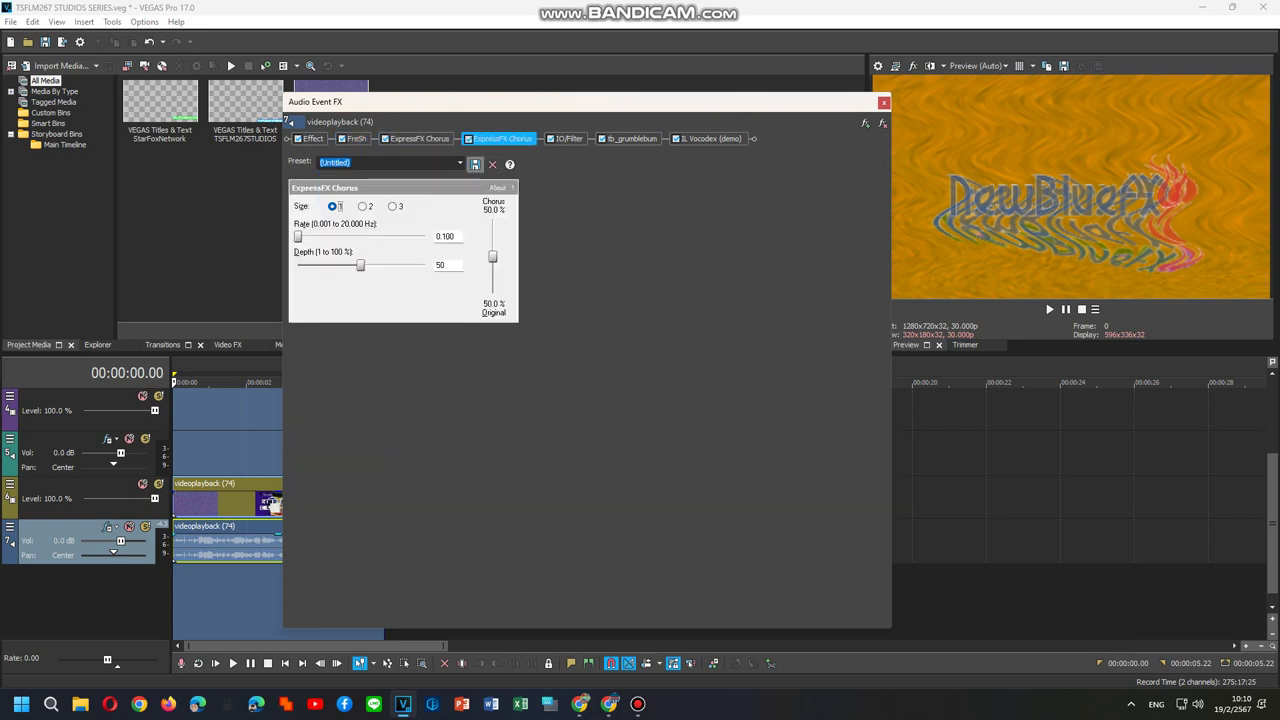
{"action": "left_click", "coordinate": [459, 164]}
{"action": "left_click", "coordinate": [360, 296]}
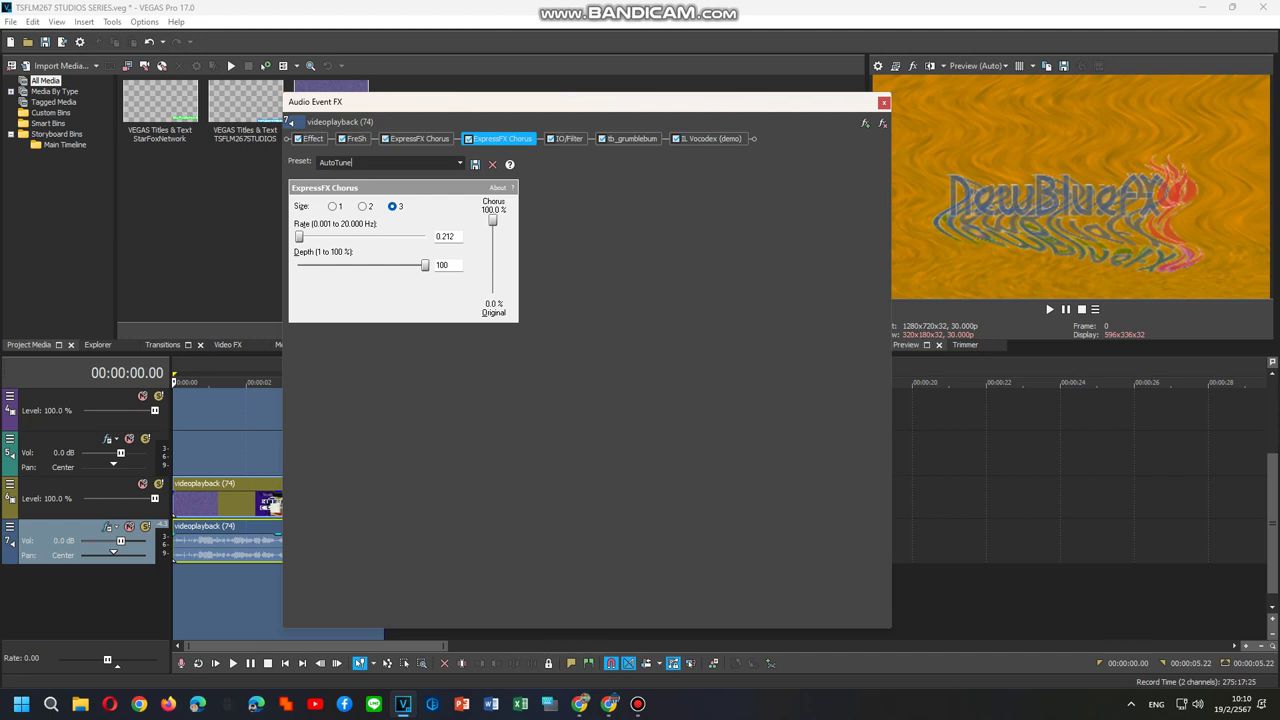
Apply the Square preset to the IO/Filter effect.
{"action": "left_click", "coordinate": [568, 139]}
{"action": "left_click", "coordinate": [657, 163]}
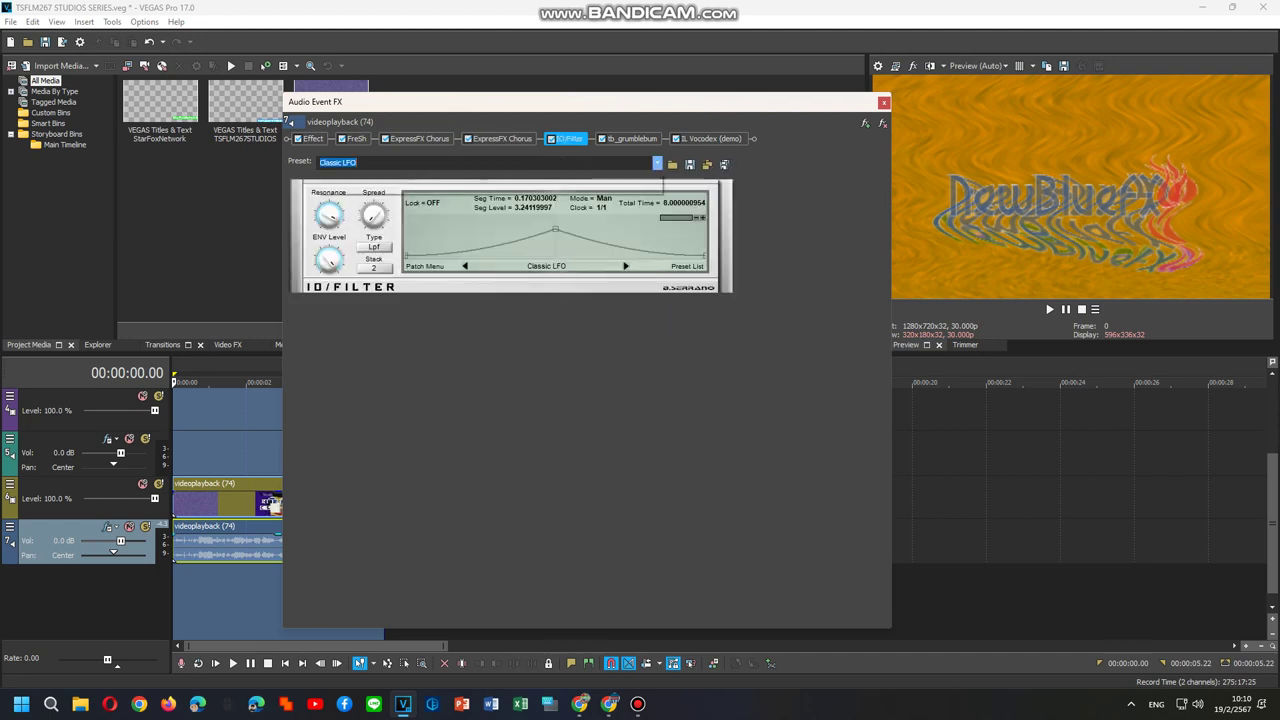
{"action": "left_click", "coordinate": [330, 201]}
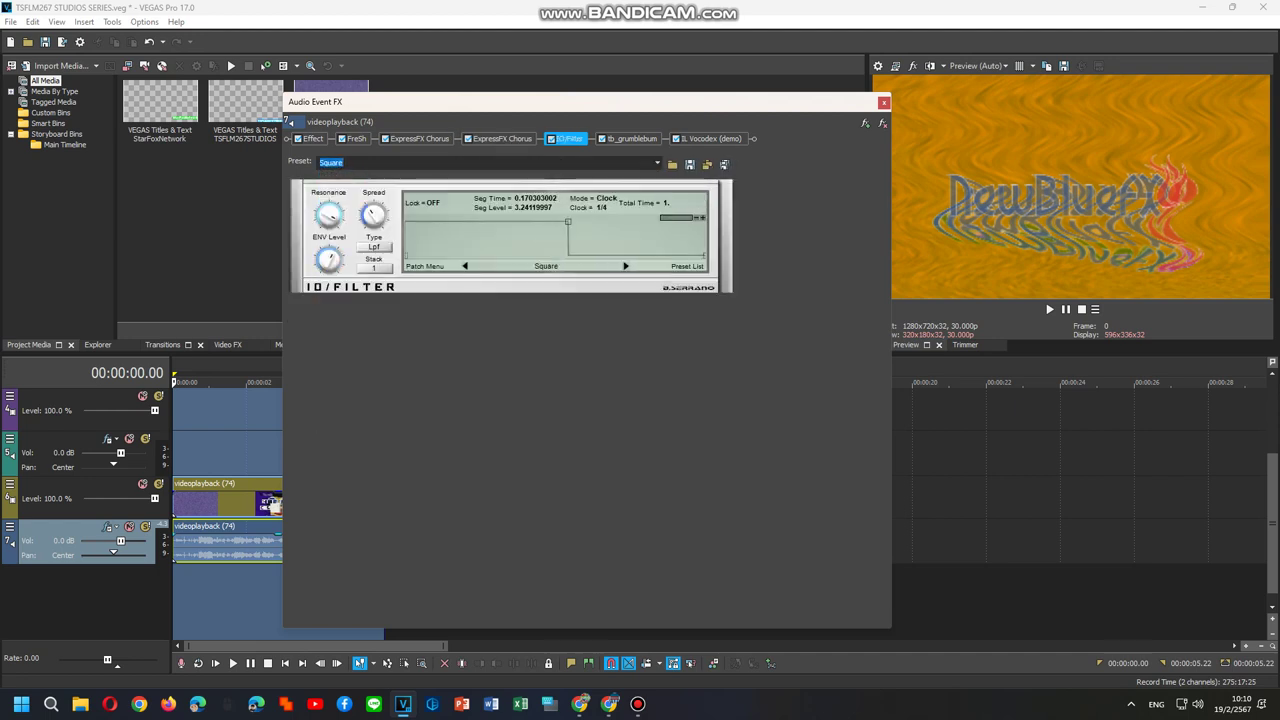
Leave tb_grumblebum on its init preset and load the Clearer preset in IL Vocodex (demo).
{"action": "left_click", "coordinate": [630, 138]}
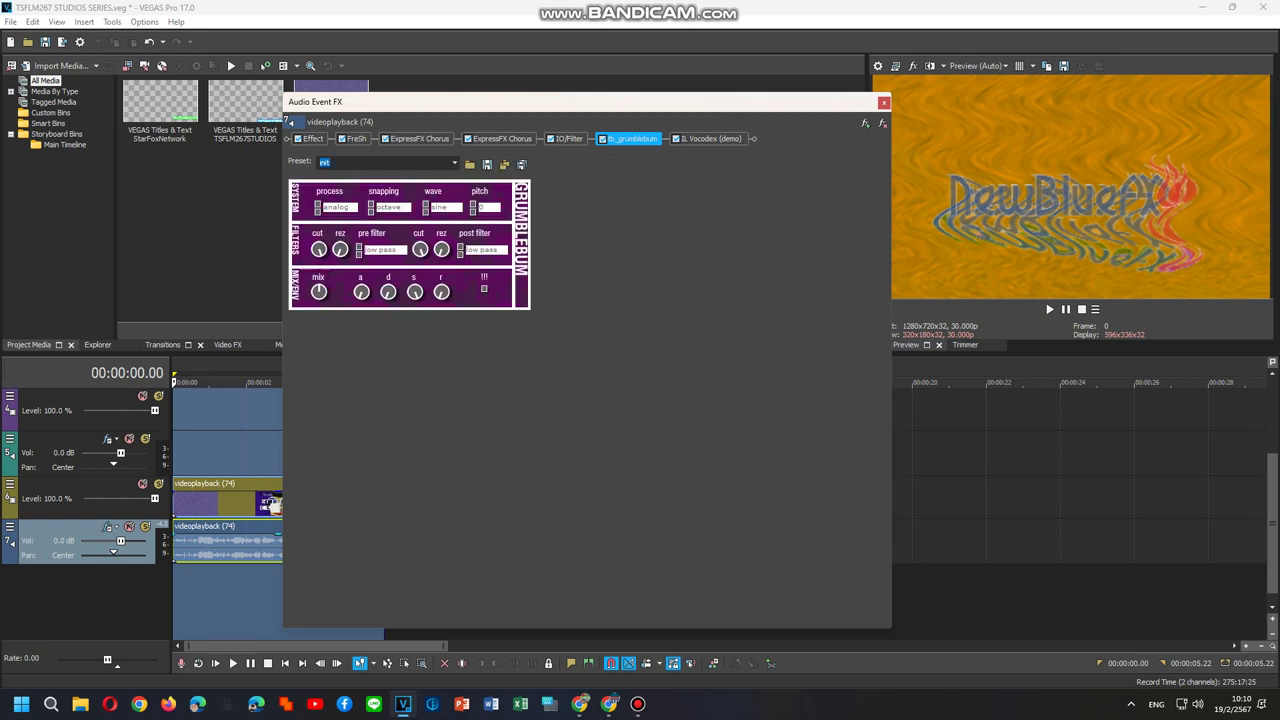
{"action": "left_click", "coordinate": [710, 138]}
{"action": "left_click", "coordinate": [620, 187]}
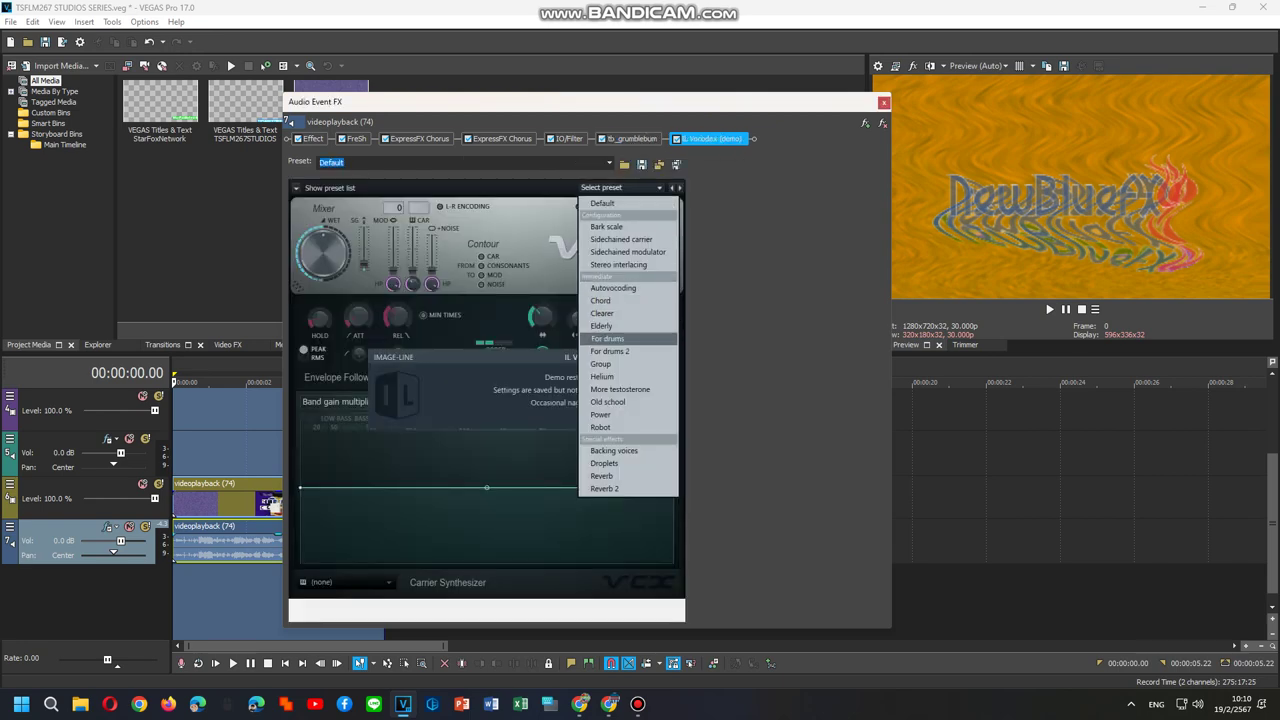
{"action": "left_click", "coordinate": [602, 313]}
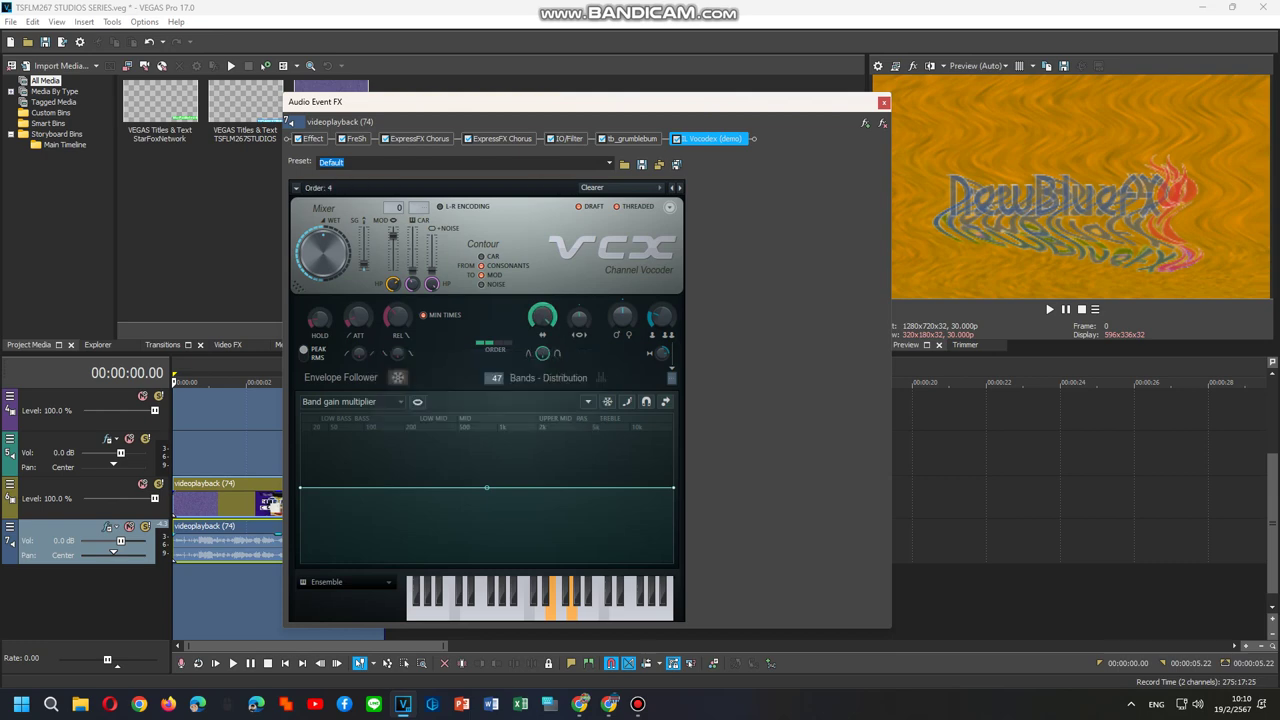
Set the Vocodex order to 4 and its carrier synthesizer to Pulse.
{"action": "left_click", "coordinate": [508, 343]}
{"action": "left_click", "coordinate": [345, 581]}
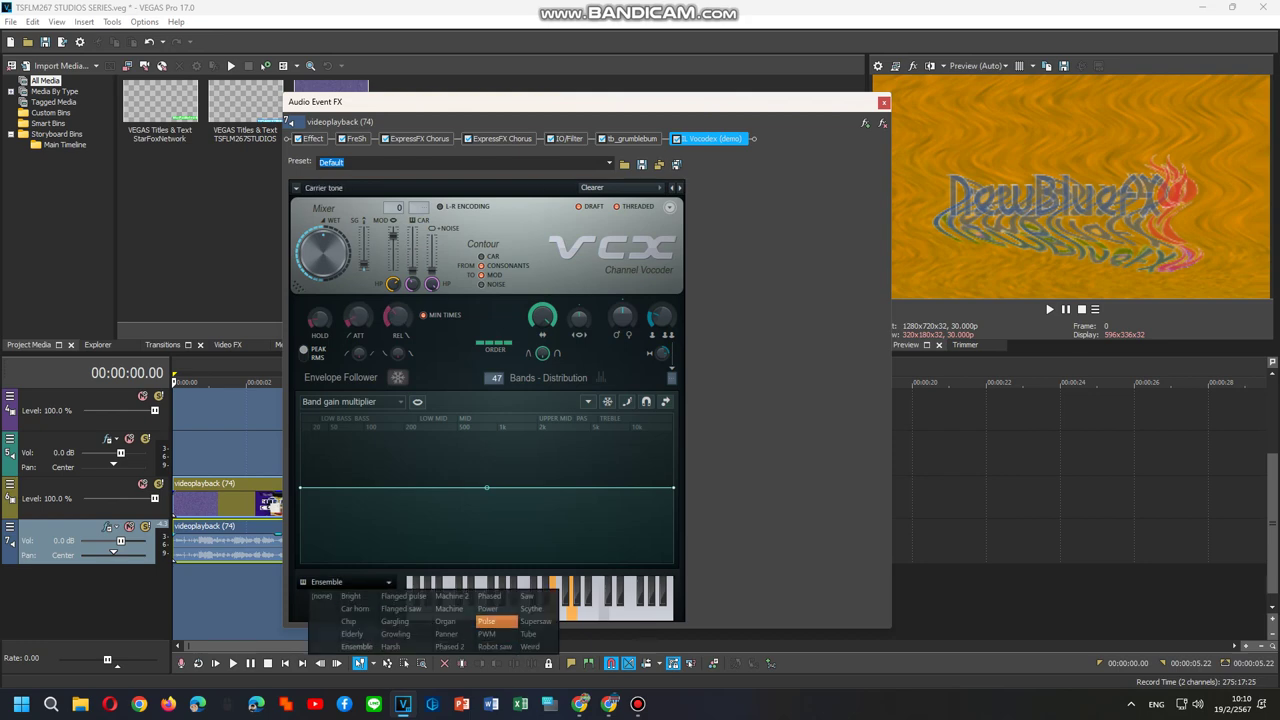
{"action": "left_click", "coordinate": [497, 620]}
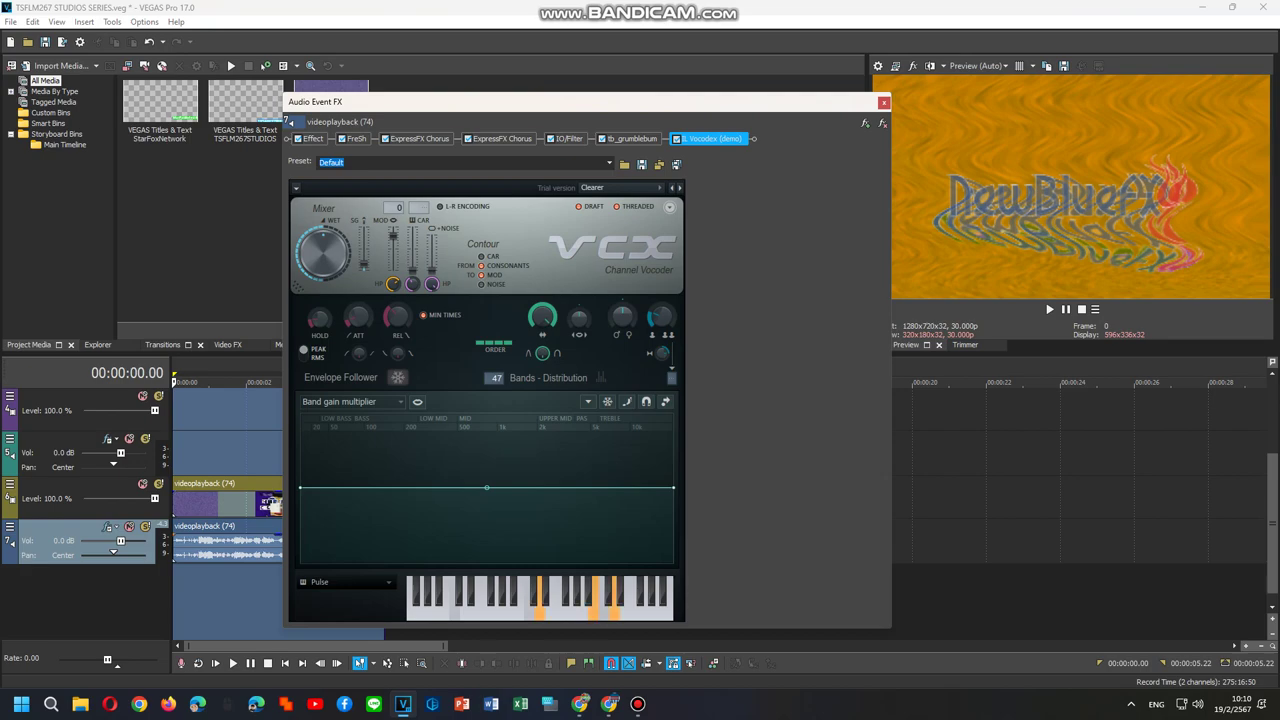
Mark an additional high carrier note on the Vocodex keyboard and play the clip to preview the audio effects.
{"action": "left_click", "coordinate": [233, 663]}
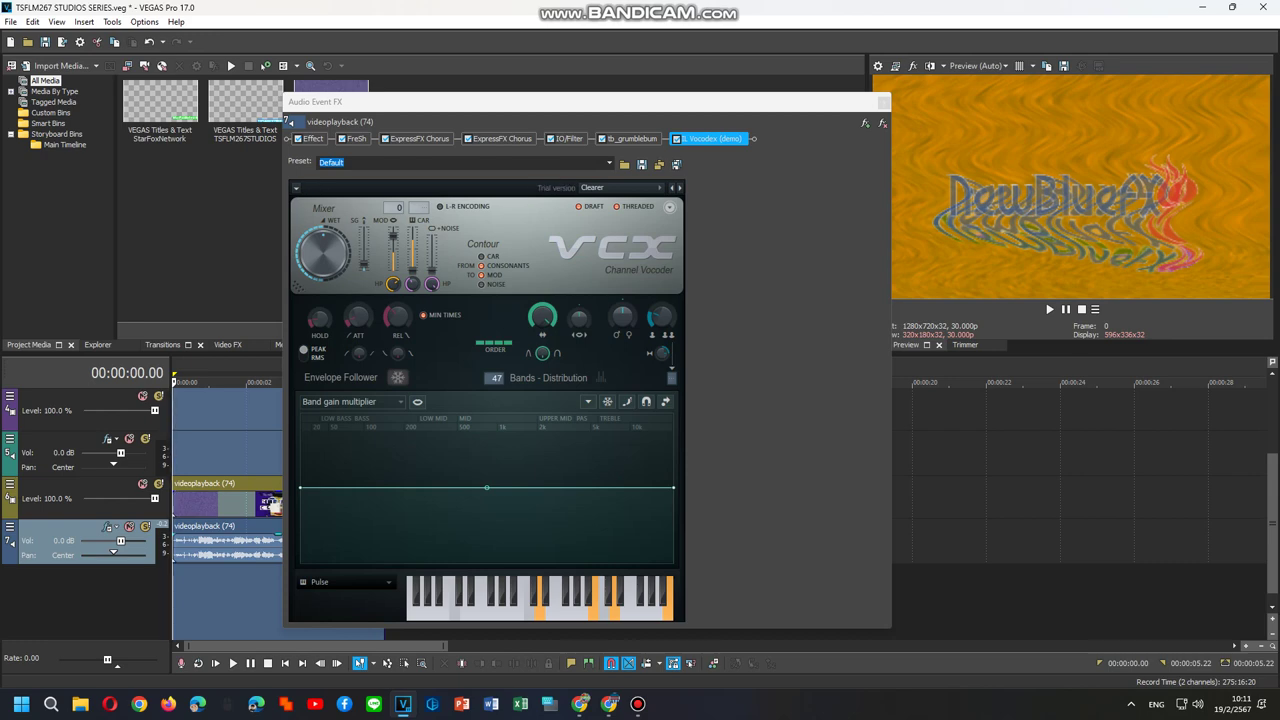
{"action": "left_click", "coordinate": [640, 592]}
{"action": "key", "text": "space"}
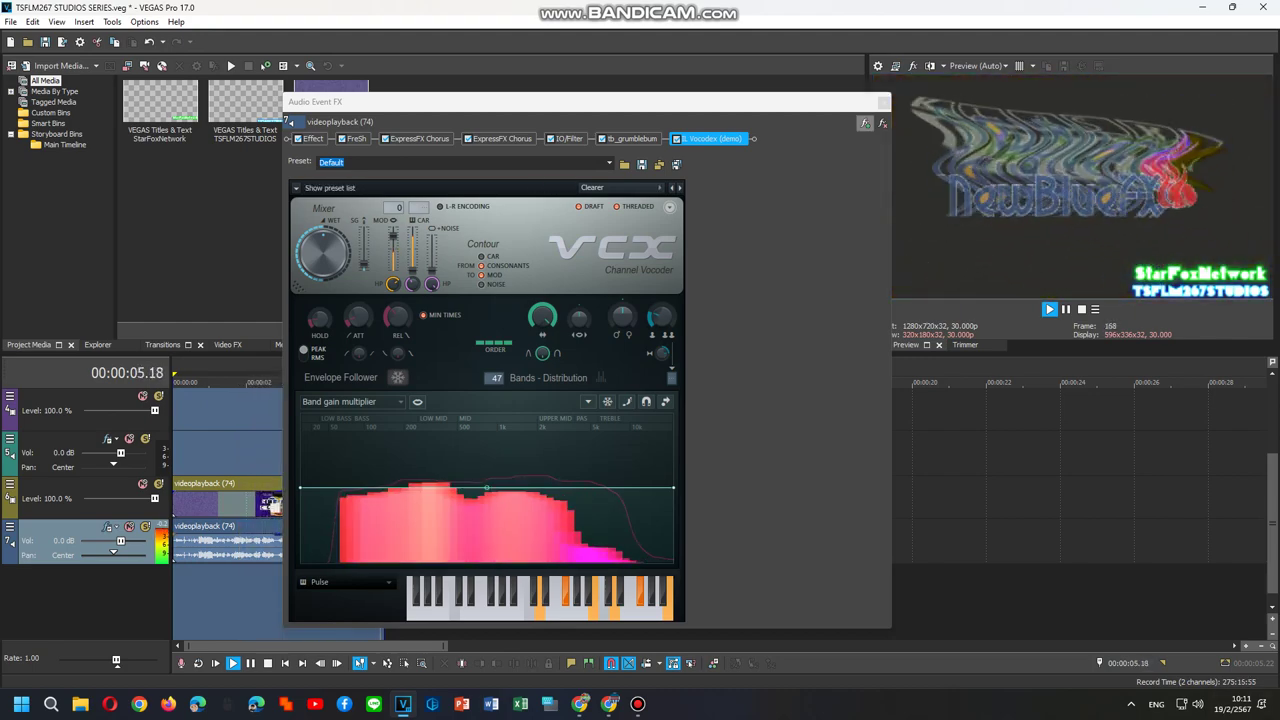
{"action": "key", "text": "space"}
Save the audio effect chain as an FX package named Logoup V18 and close the audio effects window.
{"action": "left_click", "coordinate": [865, 123]}
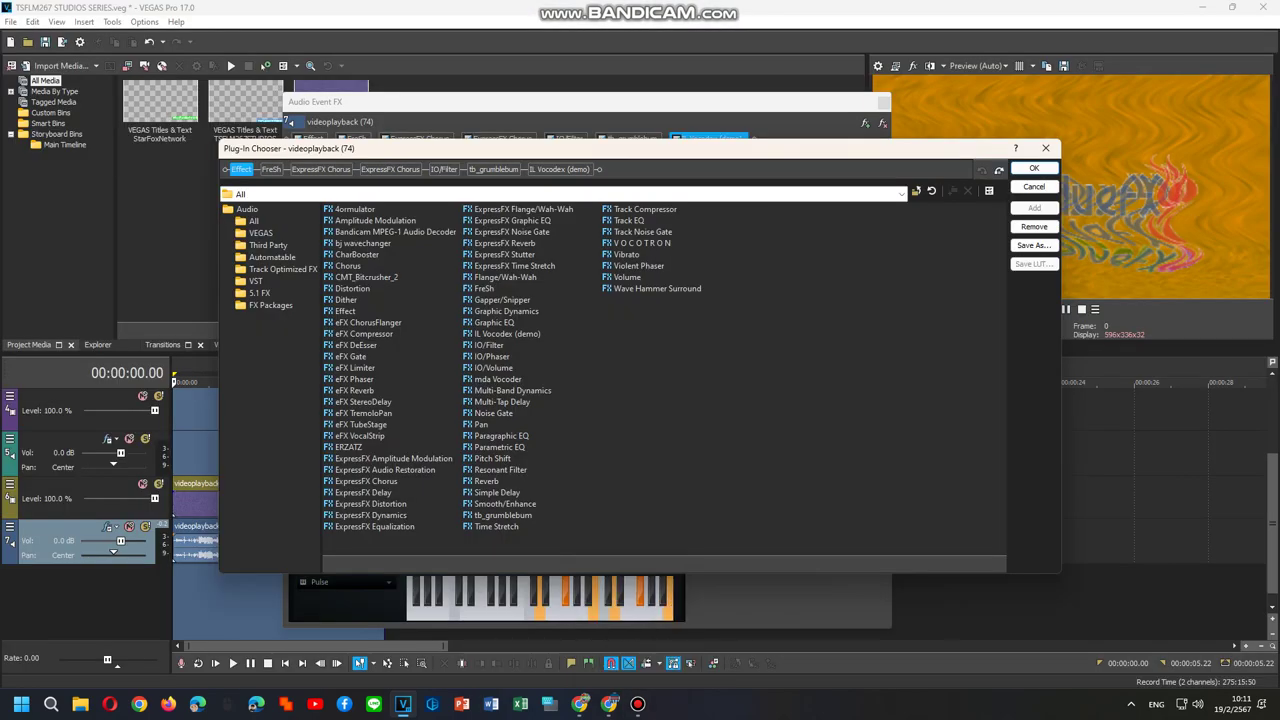
{"action": "left_click", "coordinate": [270, 305]}
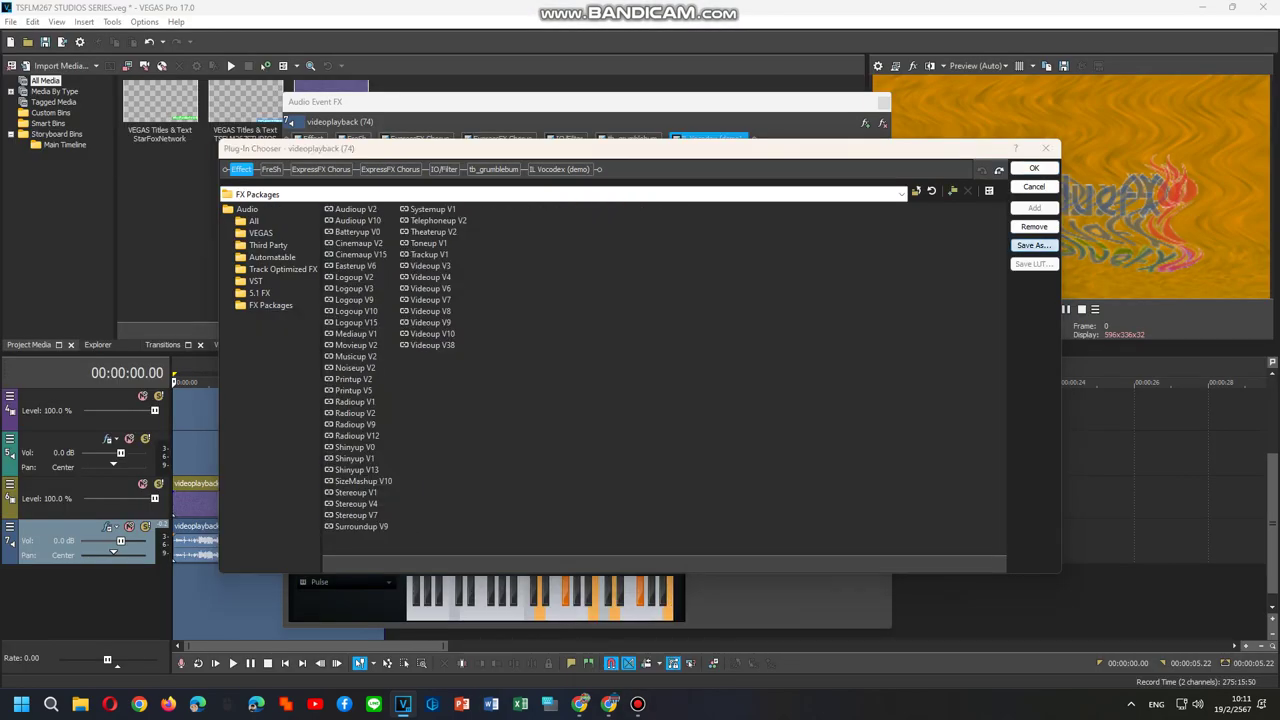
{"action": "left_click", "coordinate": [1034, 245]}
{"action": "type", "text": "Lo"}
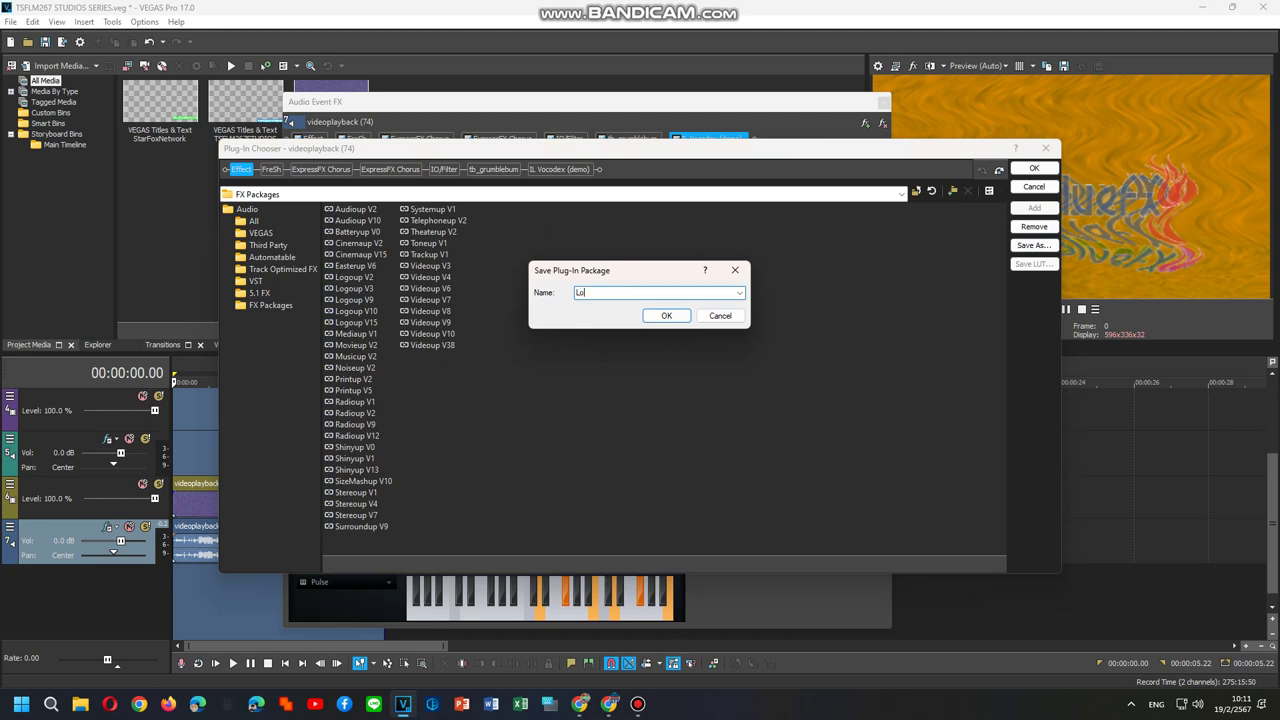
{"action": "type", "text": "goup V18"}
{"action": "key", "text": "Return"}
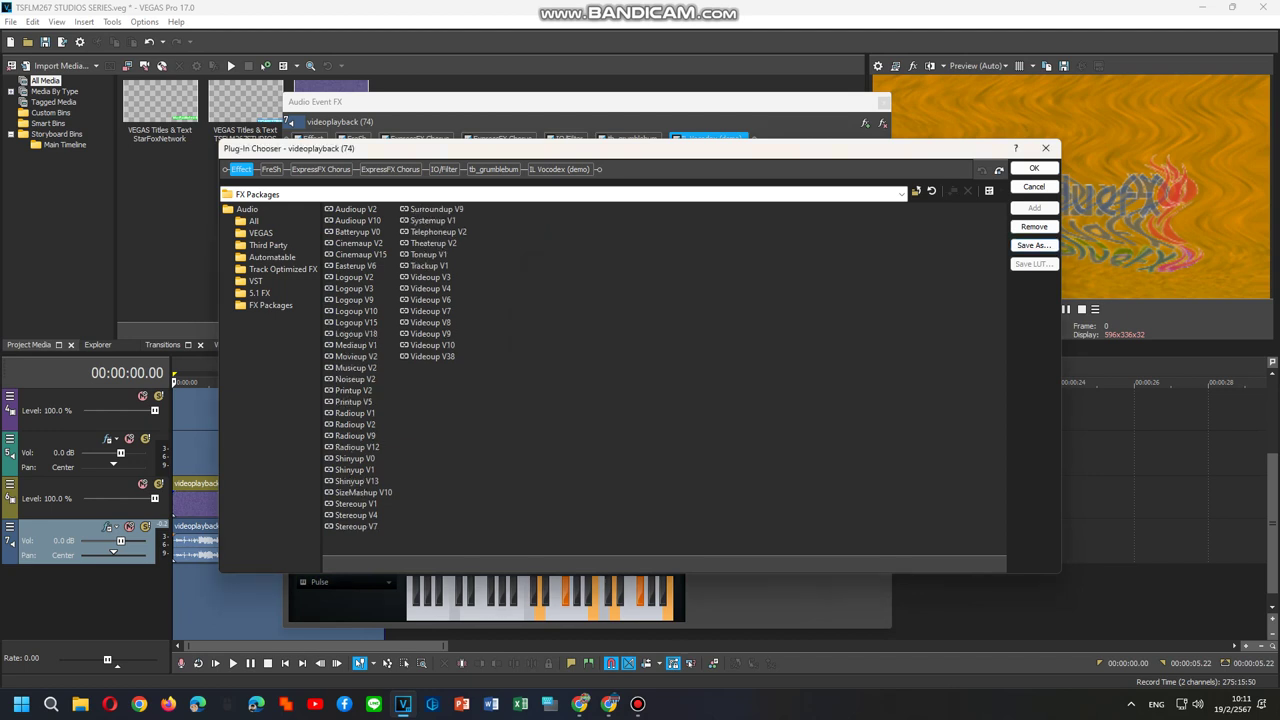
{"action": "key", "text": "Return"}
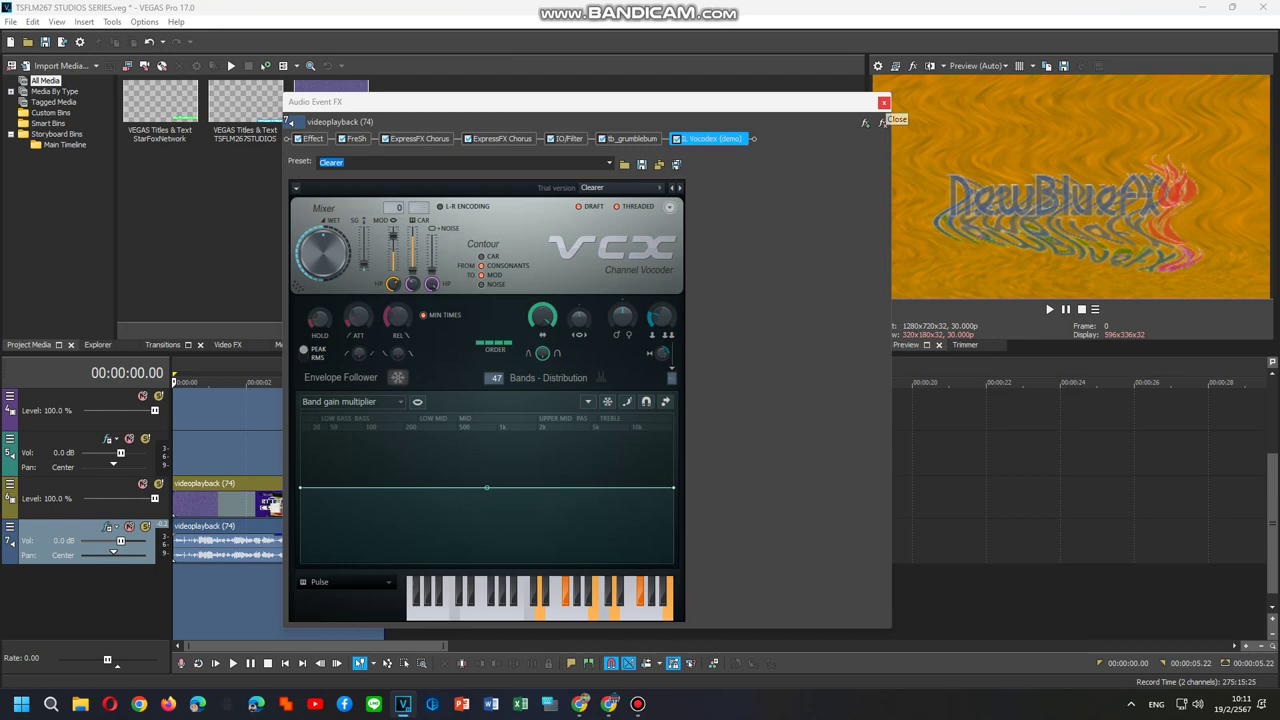
{"action": "left_click", "coordinate": [884, 103]}
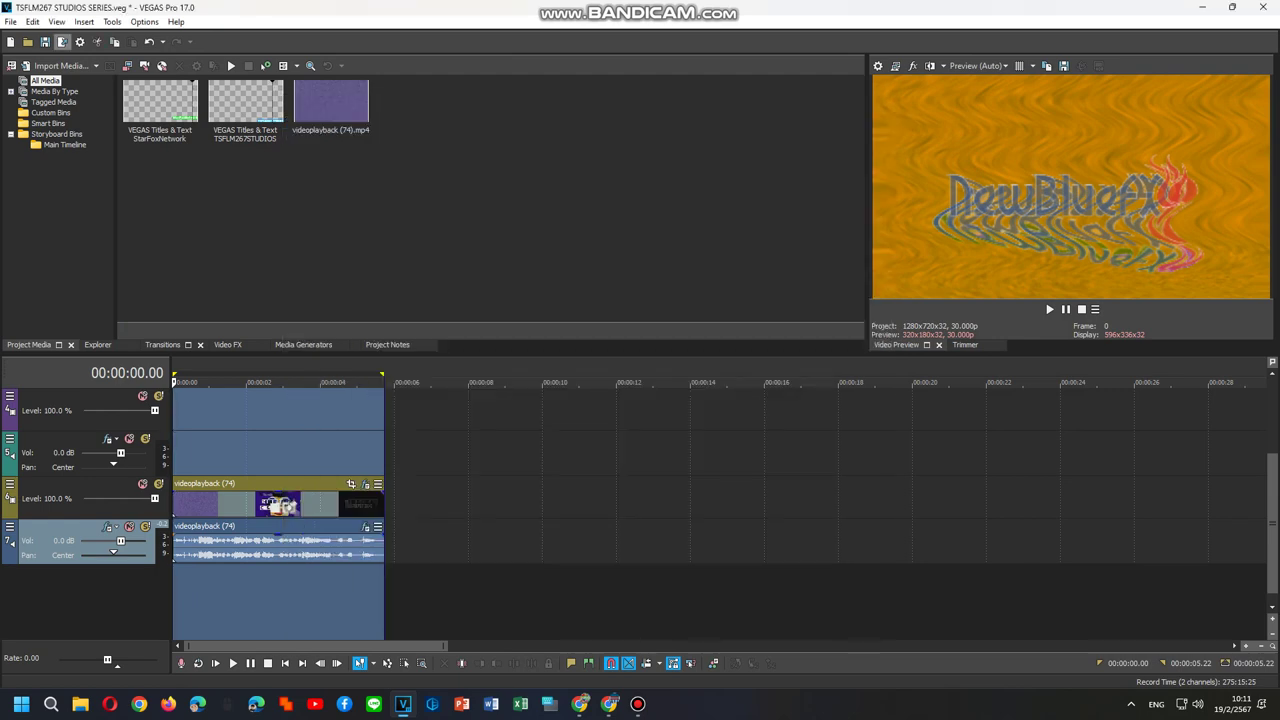
Open the render settings for the project and name the output file "An New Audio Effects I'll Call Logoup V18".
{"action": "left_click", "coordinate": [62, 41]}
{"action": "type", "text": "A"}
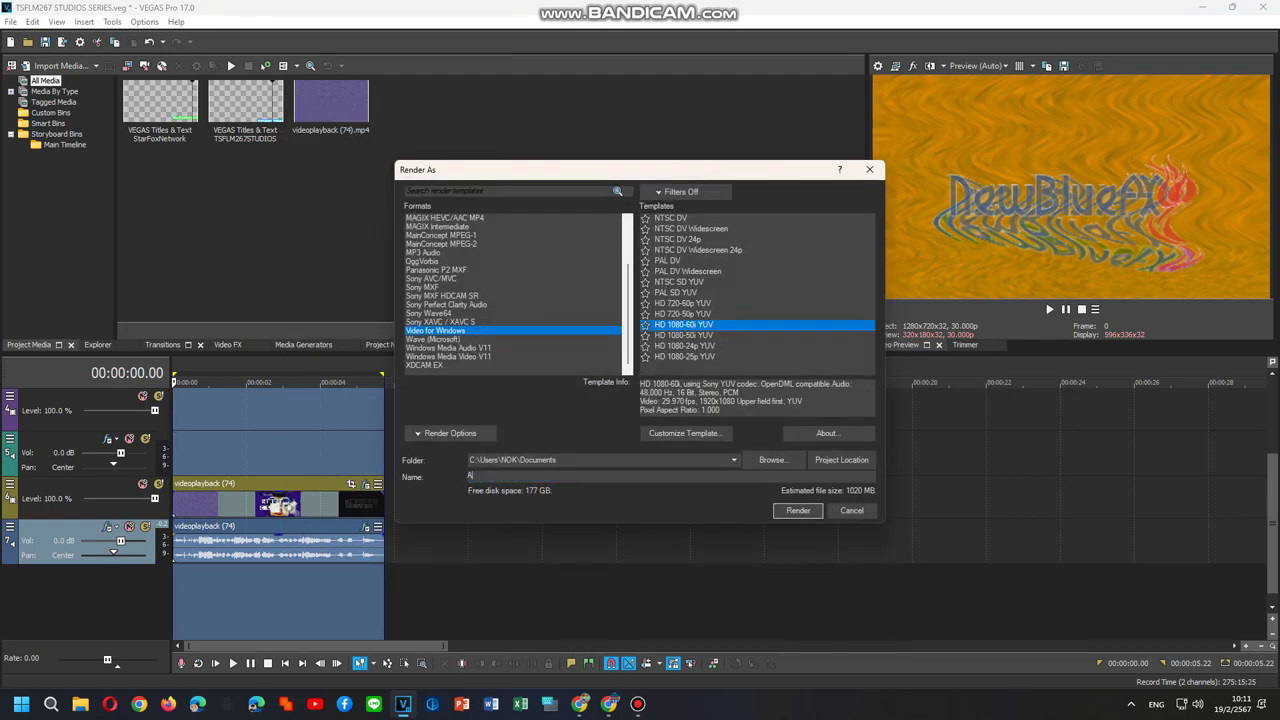
{"action": "type", "text": "n New Audio Effects I'll Call Logoup V18"}
{"action": "left_click", "coordinate": [638, 704]}
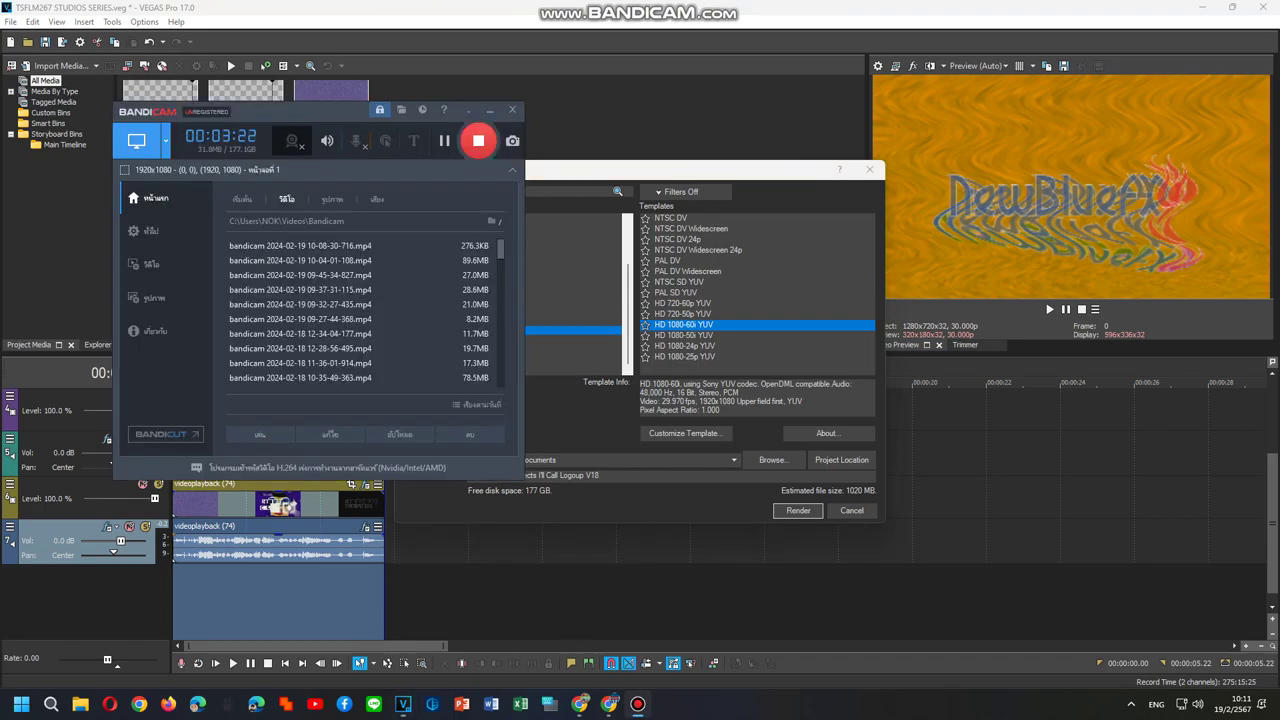